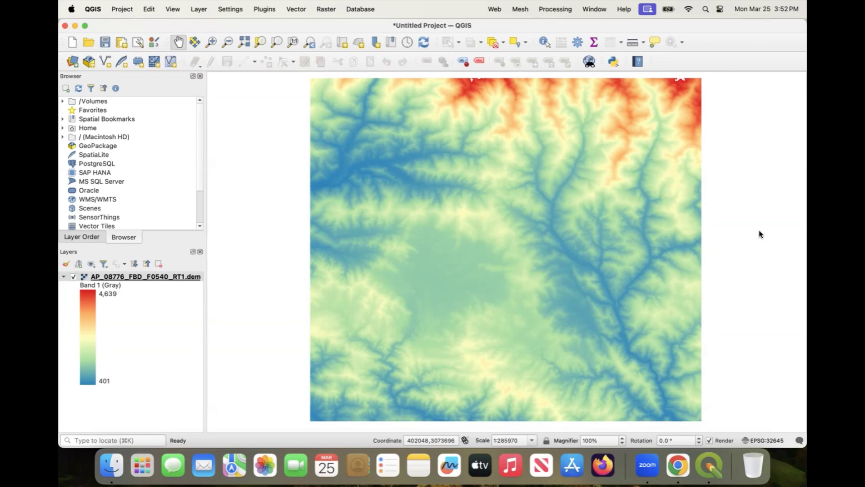
{"action": "scroll", "coordinate": [448, 248], "scroll_direction": "down", "scroll_amount": 3}
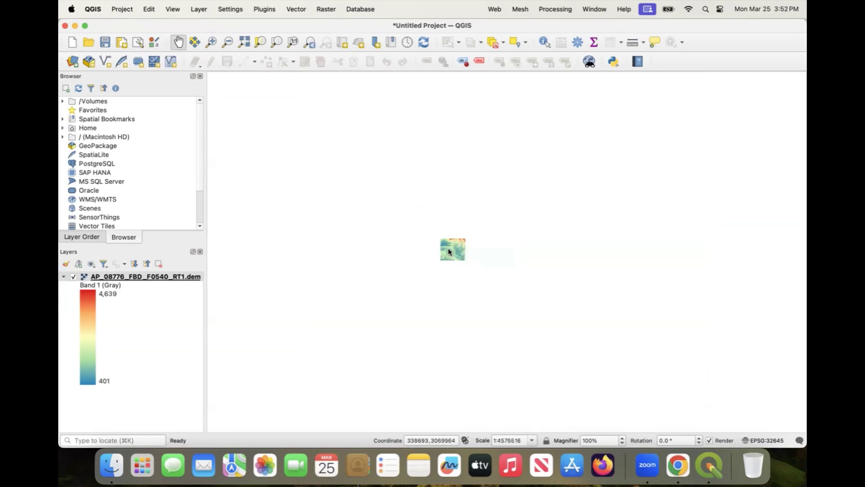
{"action": "scroll", "coordinate": [448, 248], "scroll_direction": "up", "scroll_amount": 5}
{"action": "scroll", "coordinate": [448, 248], "scroll_direction": "down", "scroll_amount": 3}
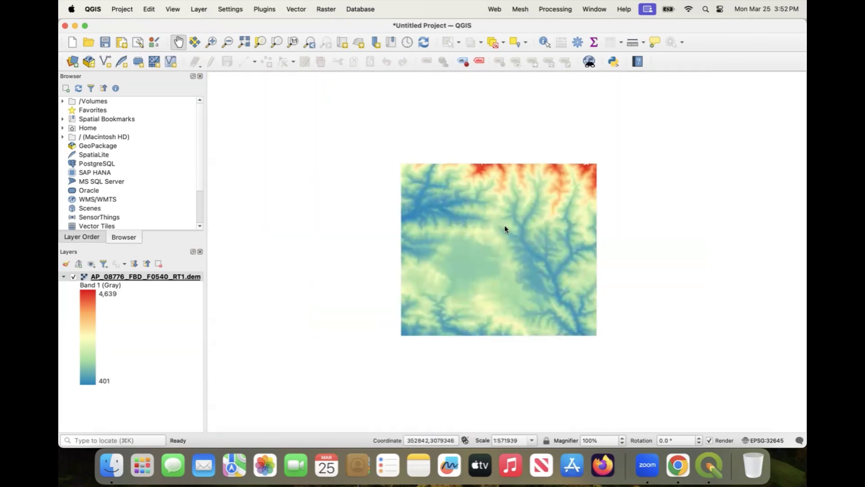
{"action": "scroll", "coordinate": [504, 226], "scroll_direction": "down", "scroll_amount": 1}
{"action": "scroll", "coordinate": [504, 226], "scroll_direction": "up", "scroll_amount": 2}
{"action": "left_click_drag", "start_coordinate": [498, 225], "coordinate": [490, 207]}
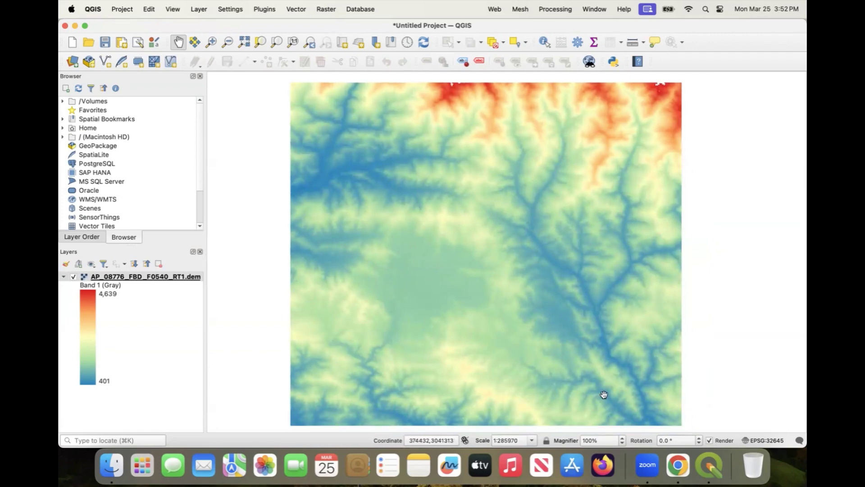
Switch to Chrome, search Google for "alos palsar" and open the Alaska Satellite Facility's ALOS PALSAR page, staying signed out of Google
{"action": "left_click", "coordinate": [679, 467]}
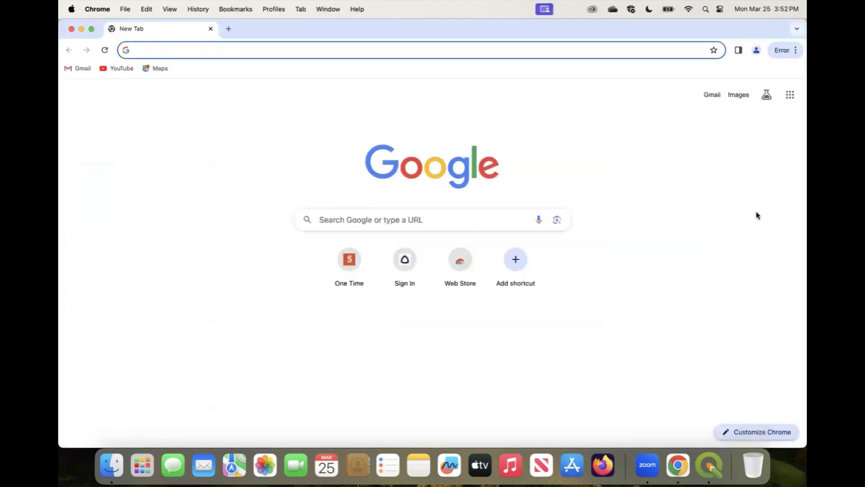
{"action": "type", "text": "alos palsar"}
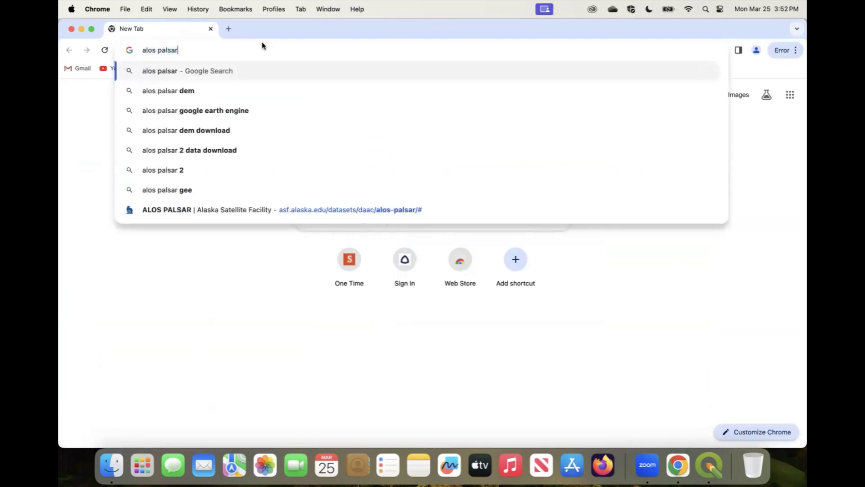
{"action": "key", "text": "Return"}
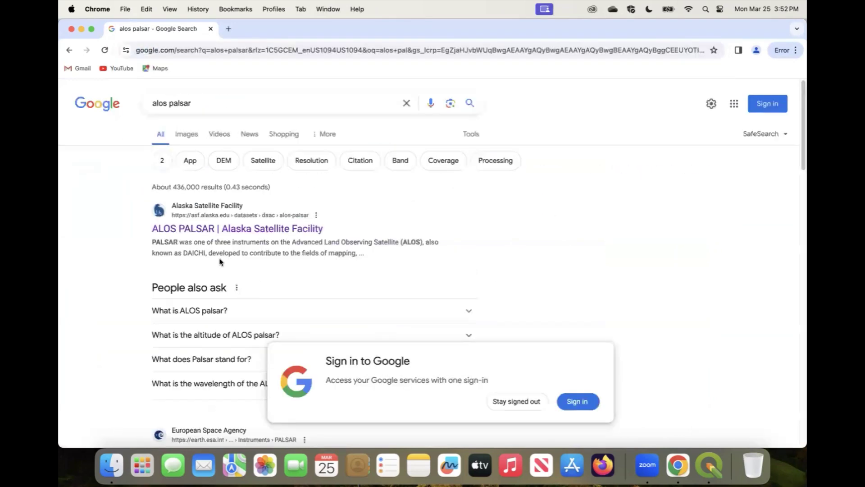
{"action": "left_click", "coordinate": [532, 400]}
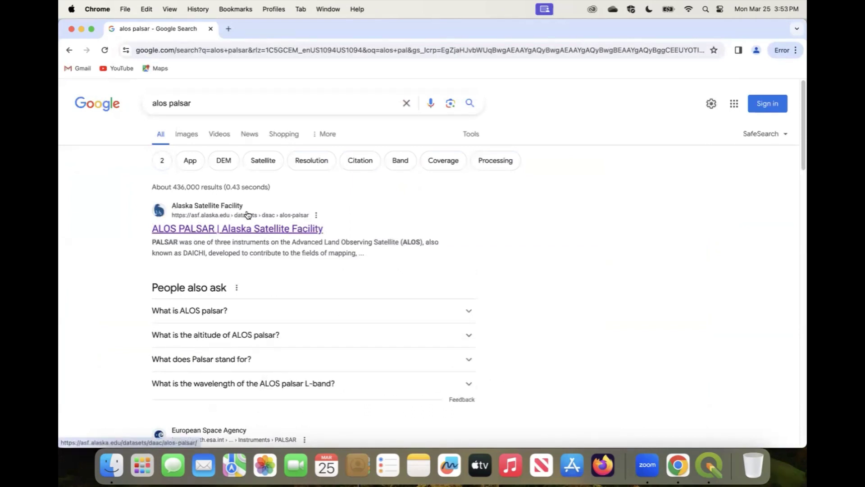
{"action": "left_click", "coordinate": [230, 232]}
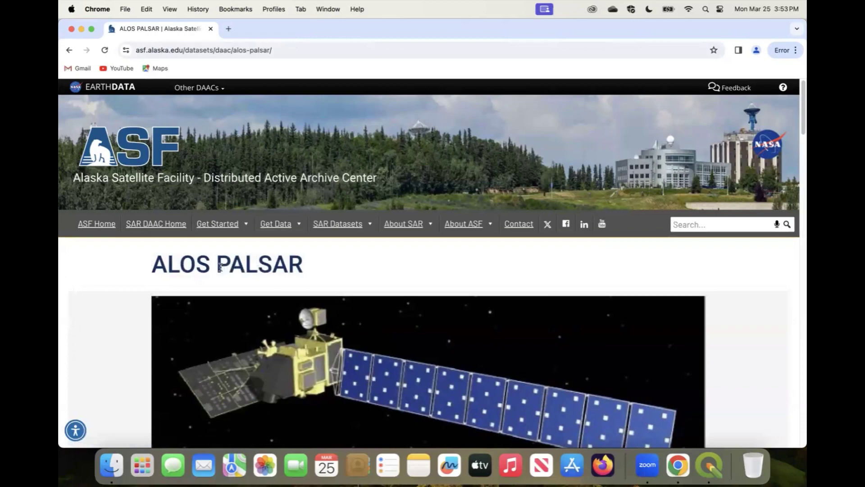
Look through the ALOS PALSAR page's dataset overview, products, citation information and data discovery sections
{"action": "scroll", "coordinate": [391, 283], "scroll_direction": "down", "scroll_amount": 5}
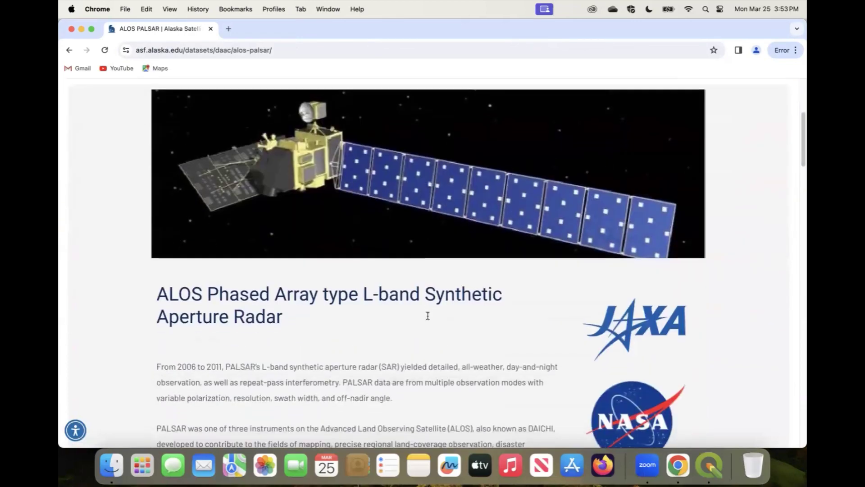
{"action": "scroll", "coordinate": [345, 313], "scroll_direction": "down", "scroll_amount": 5}
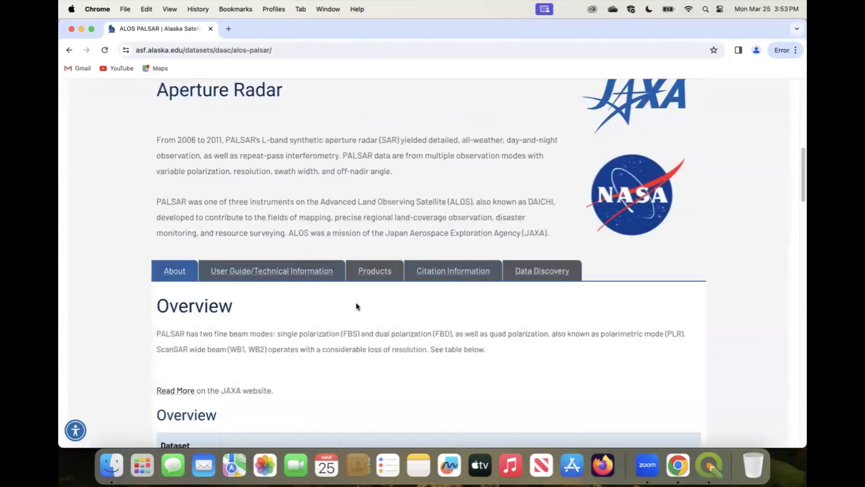
{"action": "scroll", "coordinate": [371, 332], "scroll_direction": "down", "scroll_amount": 6}
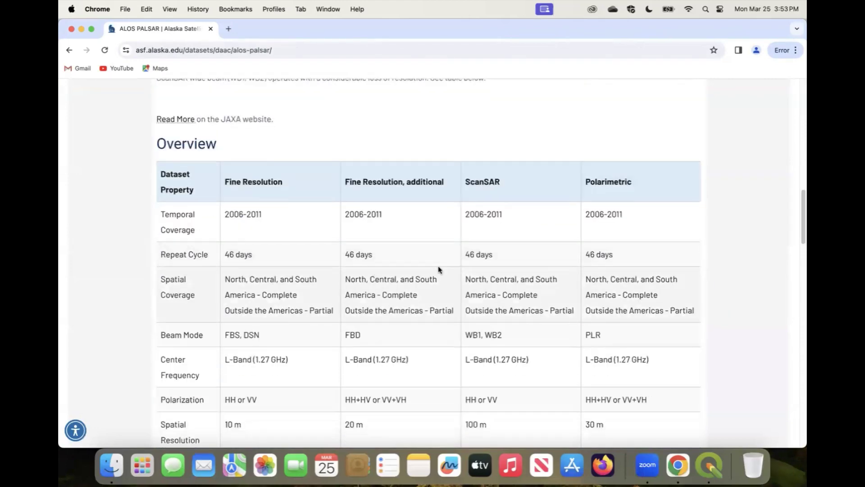
{"action": "scroll", "coordinate": [439, 270], "scroll_direction": "up", "scroll_amount": 4}
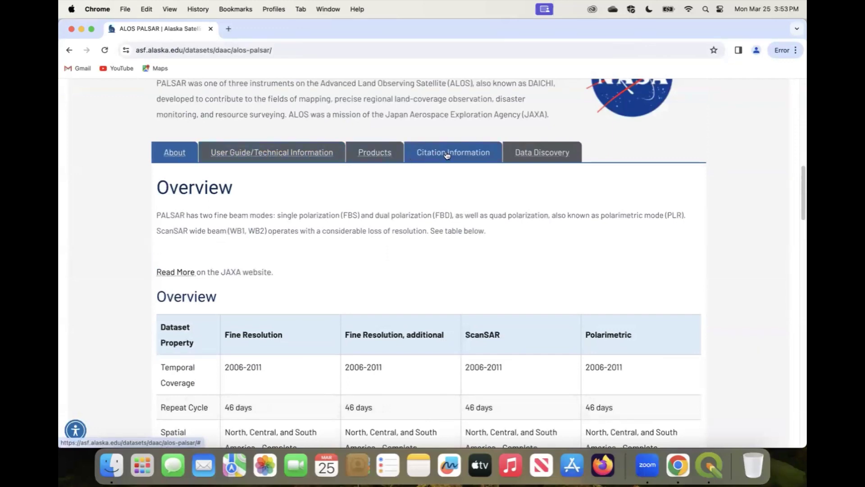
{"action": "left_click", "coordinate": [397, 152]}
{"action": "left_click", "coordinate": [460, 156]}
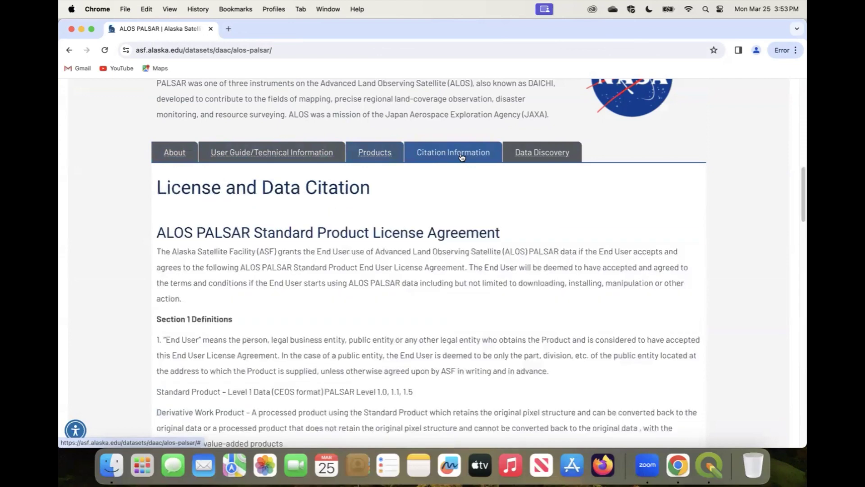
{"action": "left_click", "coordinate": [578, 152]}
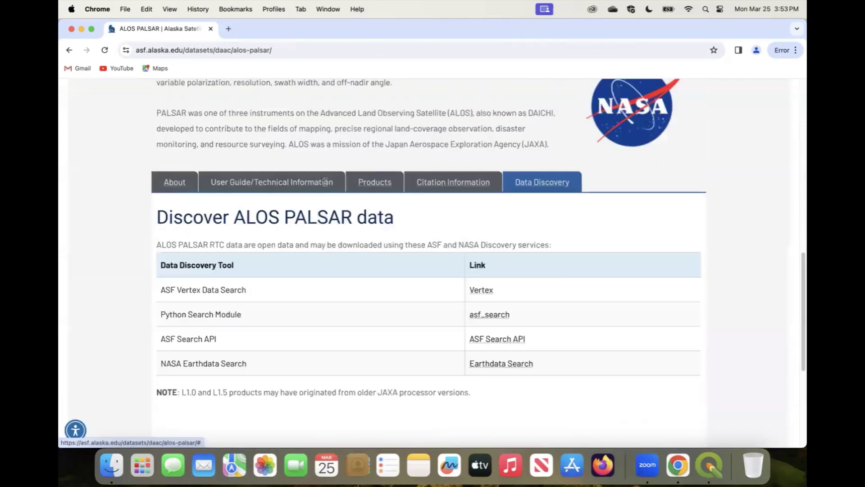
Open the ASF Vertex data search from the site's Get Data options
{"action": "scroll", "coordinate": [325, 181], "scroll_direction": "up", "scroll_amount": 3}
{"action": "scroll", "coordinate": [281, 226], "scroll_direction": "up", "scroll_amount": 8}
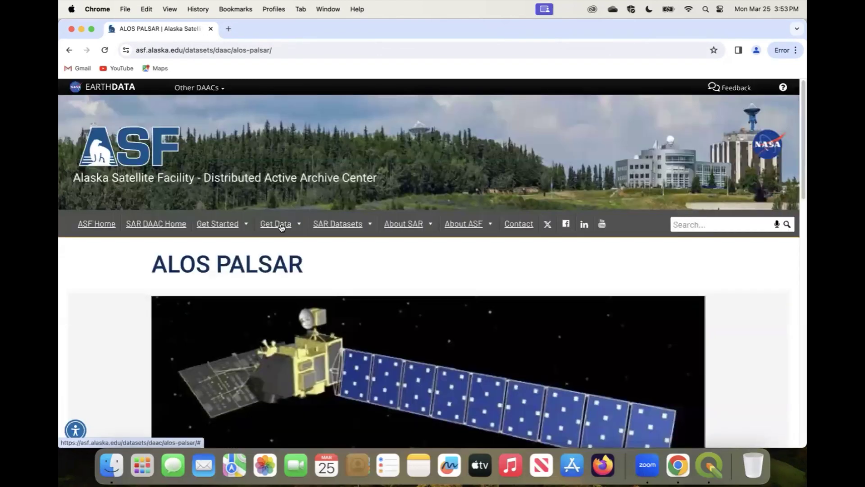
{"action": "left_click", "coordinate": [281, 226]}
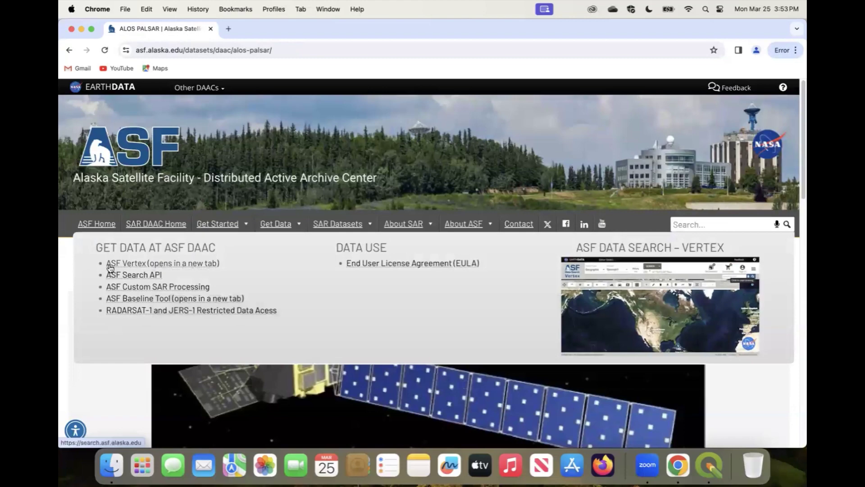
{"action": "left_click", "coordinate": [134, 267]}
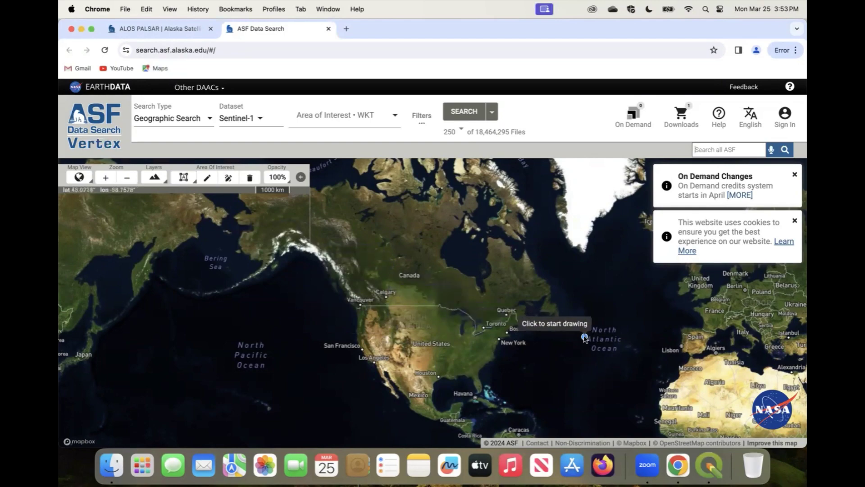
Draw a four-cornered polygon around Kathmandu, Nepal, as the area of interest on the search map
{"action": "mouse_move", "coordinate": [585, 338]}
{"action": "left_mouse_down"}
{"action": "mouse_move", "coordinate": [574, 353]}
{"action": "mouse_move", "coordinate": [171, 249]}
{"action": "mouse_move", "coordinate": [134, 252]}
{"action": "left_mouse_up"}
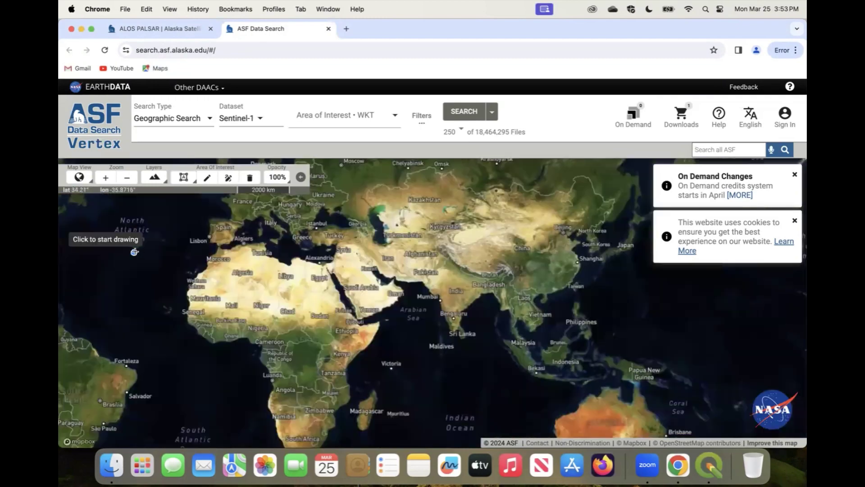
{"action": "left_click_drag", "start_coordinate": [519, 307], "coordinate": [485, 316]}
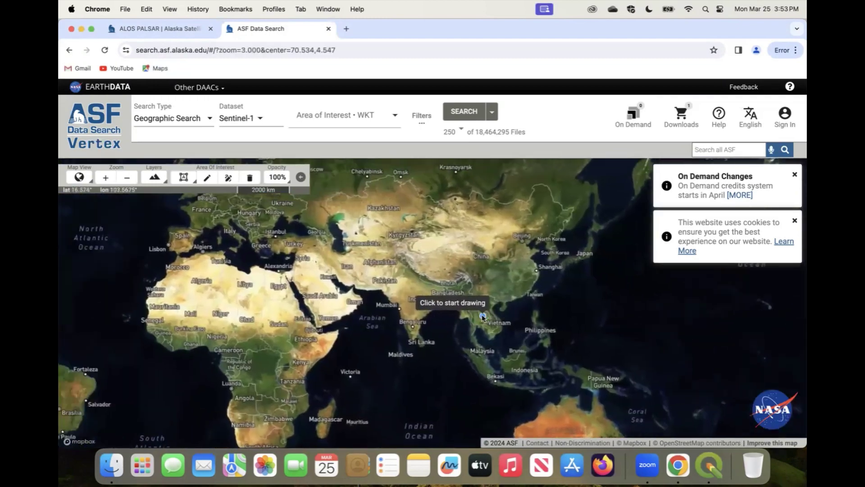
{"action": "scroll", "coordinate": [429, 279], "scroll_direction": "up", "scroll_amount": 3}
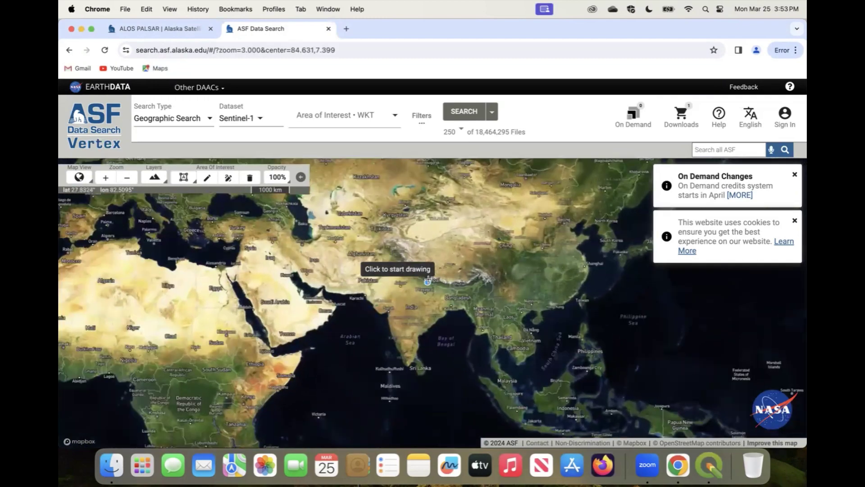
{"action": "scroll", "coordinate": [423, 271], "scroll_direction": "up", "scroll_amount": 2}
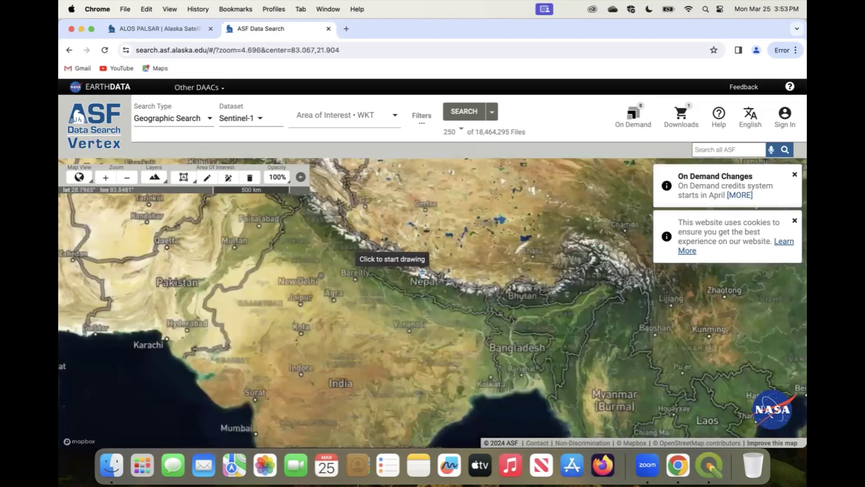
{"action": "scroll", "coordinate": [422, 271], "scroll_direction": "up", "scroll_amount": 2}
{"action": "scroll", "coordinate": [491, 322], "scroll_direction": "up", "scroll_amount": 3}
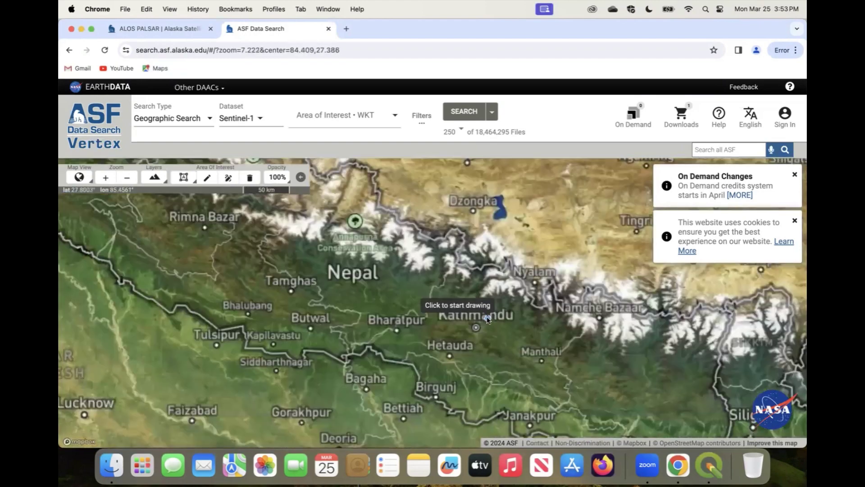
{"action": "scroll", "coordinate": [487, 319], "scroll_direction": "up", "scroll_amount": 2}
{"action": "scroll", "coordinate": [488, 318], "scroll_direction": "up", "scroll_amount": 1}
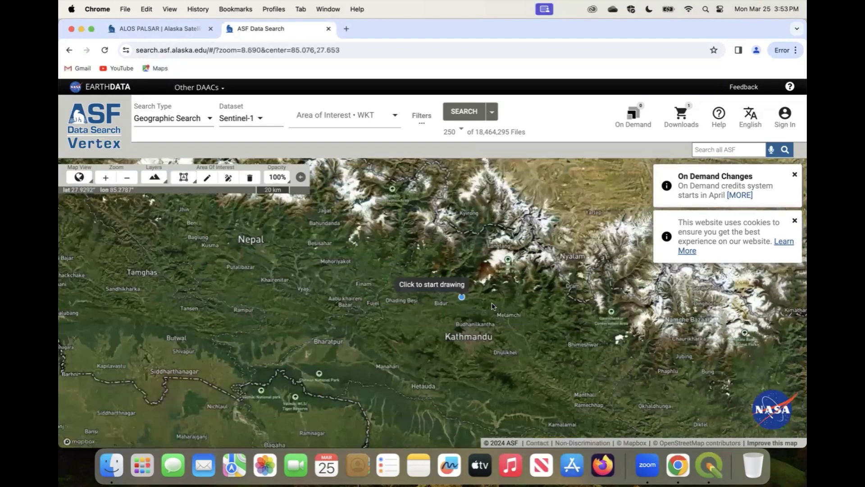
{"action": "scroll", "coordinate": [472, 325], "scroll_direction": "up", "scroll_amount": 1}
{"action": "left_click_drag", "start_coordinate": [474, 317], "coordinate": [436, 234]}
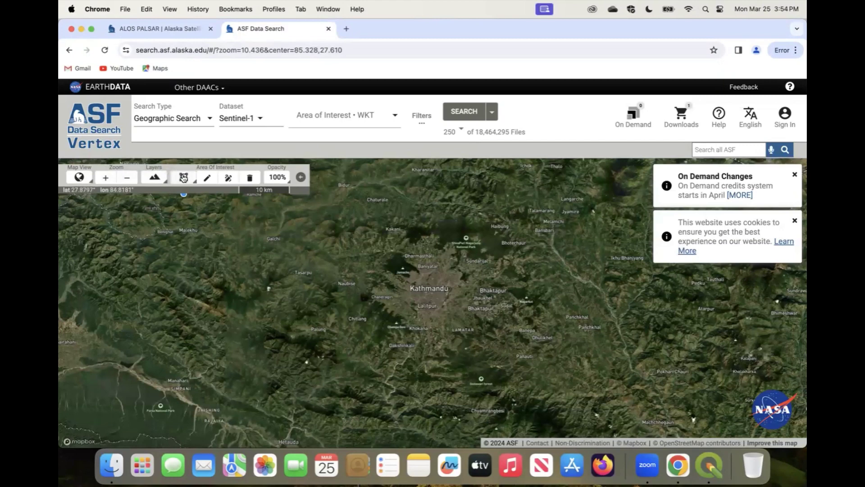
{"action": "left_click", "coordinate": [189, 181]}
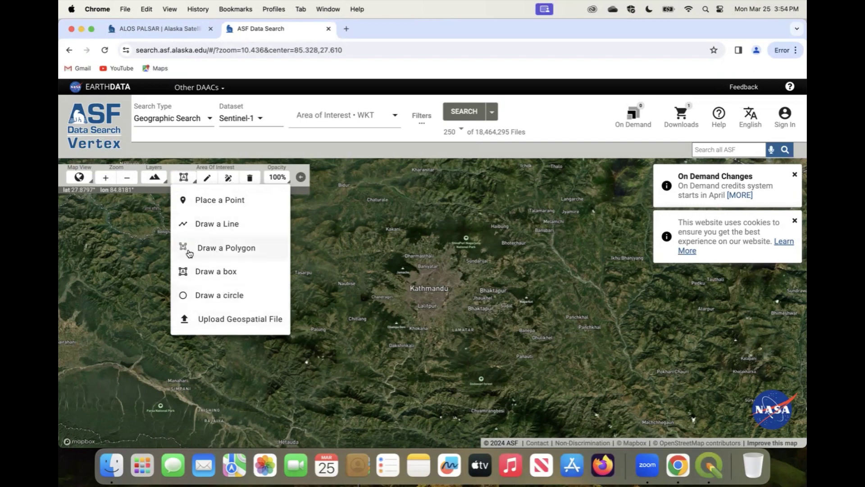
{"action": "left_click", "coordinate": [206, 252]}
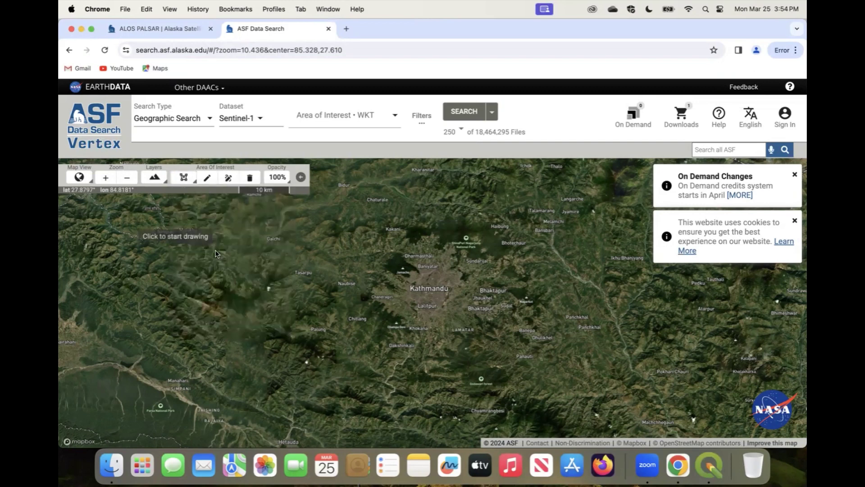
{"action": "left_click", "coordinate": [392, 257]}
{"action": "left_click", "coordinate": [479, 257]}
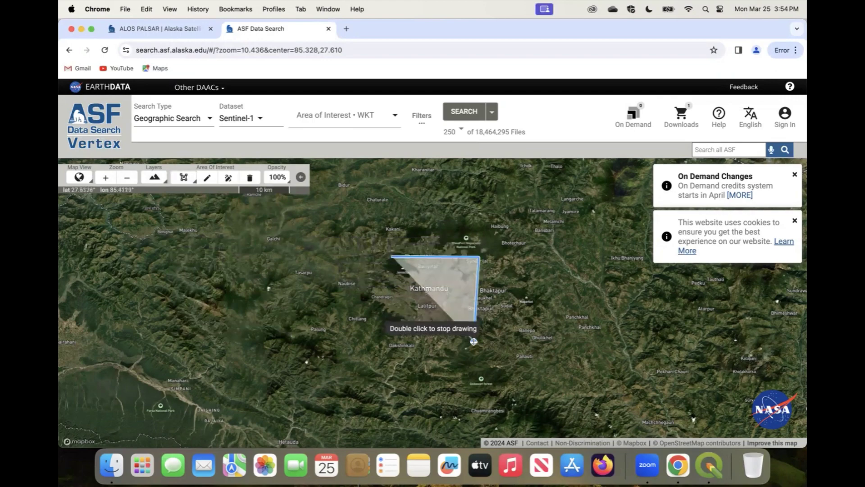
{"action": "left_click", "coordinate": [478, 348]}
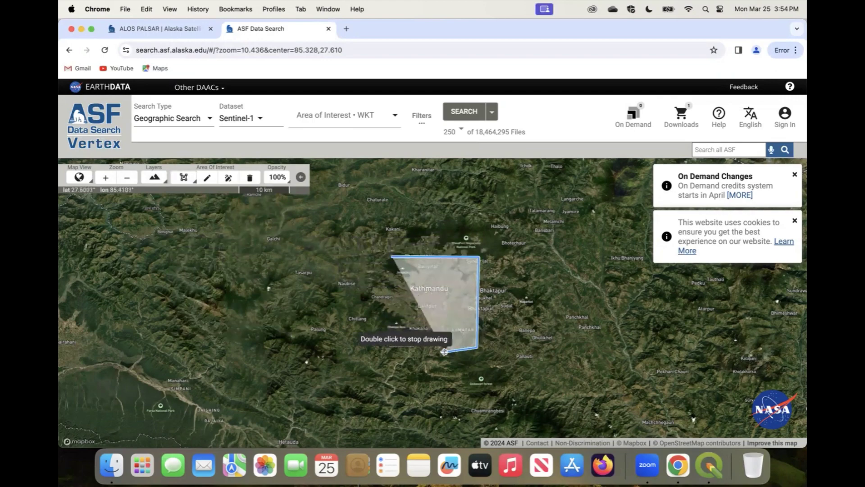
{"action": "double_click", "coordinate": [388, 347]}
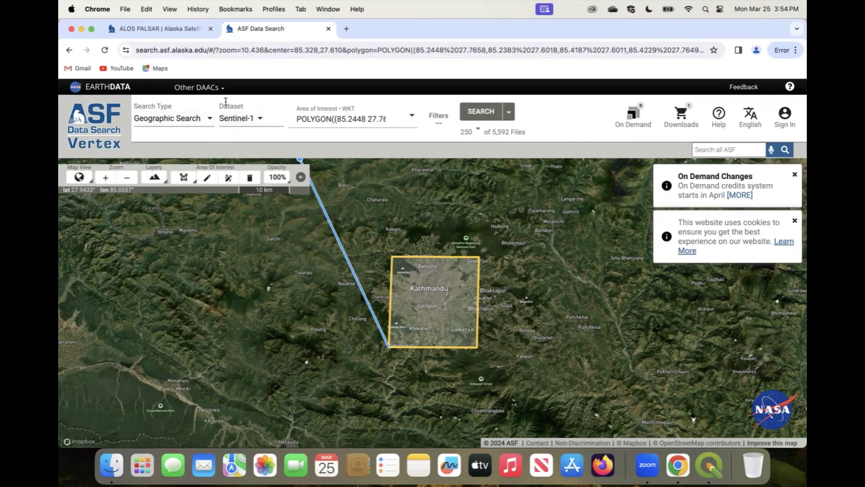
Set the dataset to ALOS PALSAR and run the search for the drawn area of interest
{"action": "left_click", "coordinate": [246, 122]}
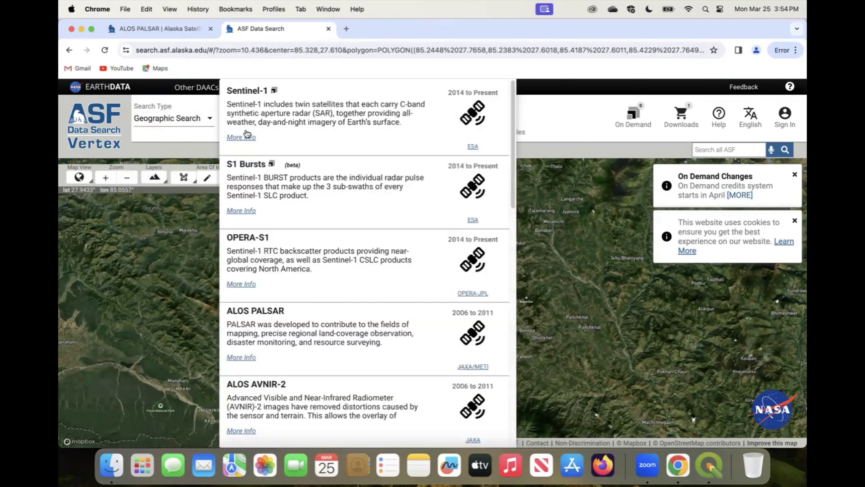
{"action": "left_click", "coordinate": [253, 314]}
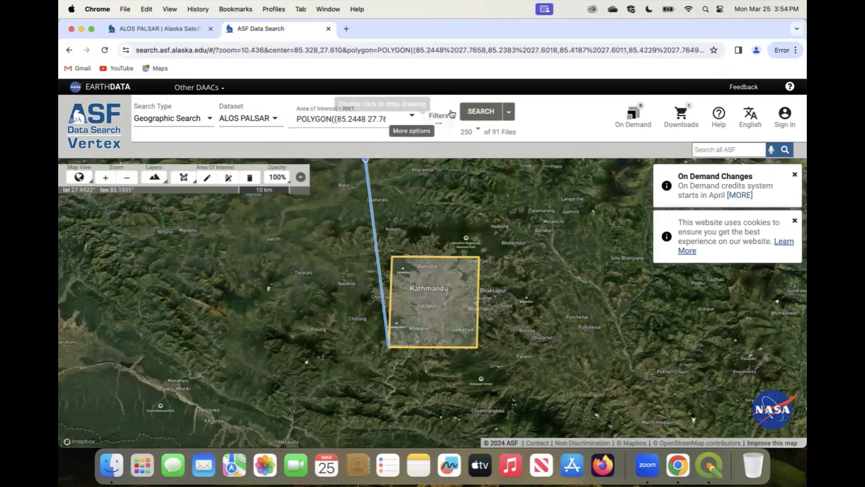
{"action": "left_click", "coordinate": [487, 115]}
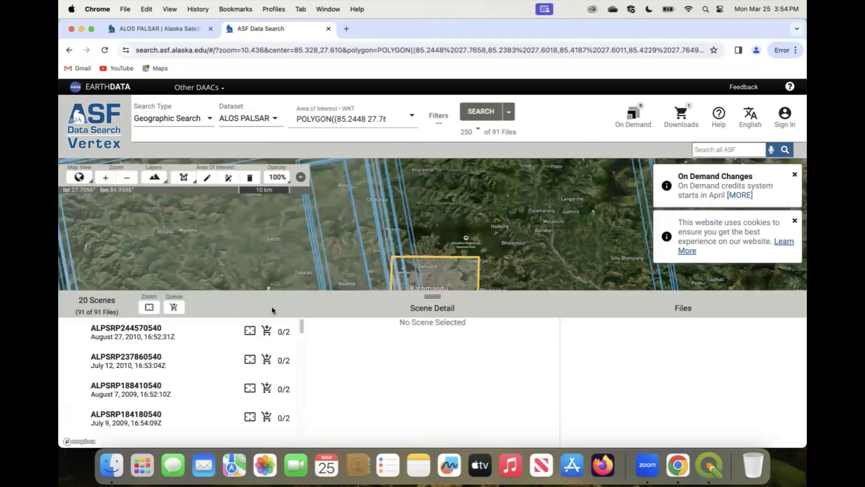
Shrink the results area to enlarge the map and examine the scene footprints around Kathmandu
{"action": "scroll", "coordinate": [384, 243], "scroll_direction": "down", "scroll_amount": 2}
{"action": "scroll", "coordinate": [384, 243], "scroll_direction": "down", "scroll_amount": 3}
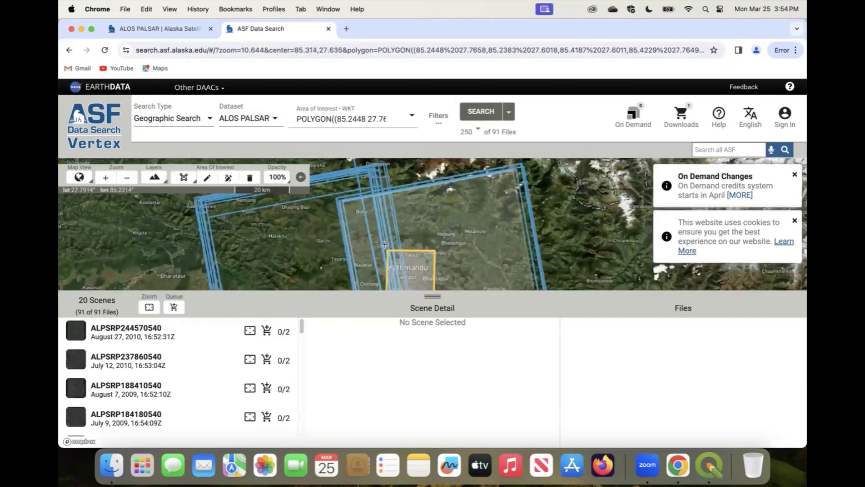
{"action": "left_click_drag", "start_coordinate": [424, 307], "coordinate": [423, 408]}
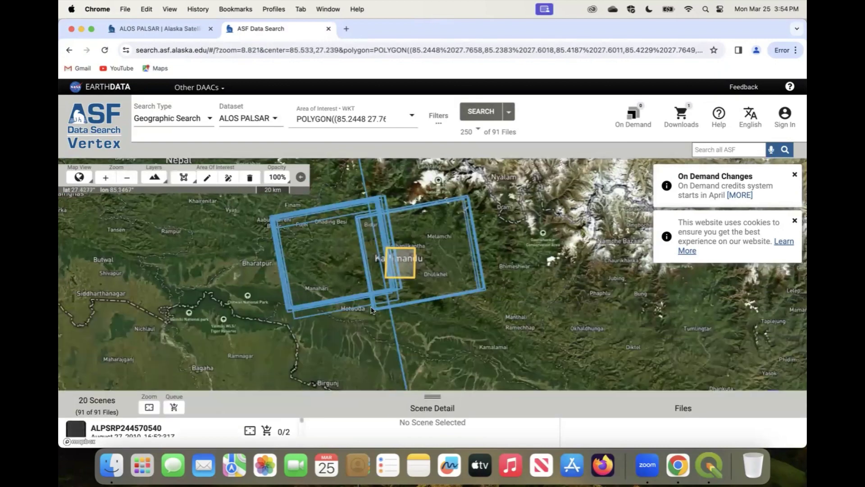
{"action": "scroll", "coordinate": [371, 307], "scroll_direction": "down", "scroll_amount": 3}
{"action": "scroll", "coordinate": [373, 309], "scroll_direction": "down", "scroll_amount": 2}
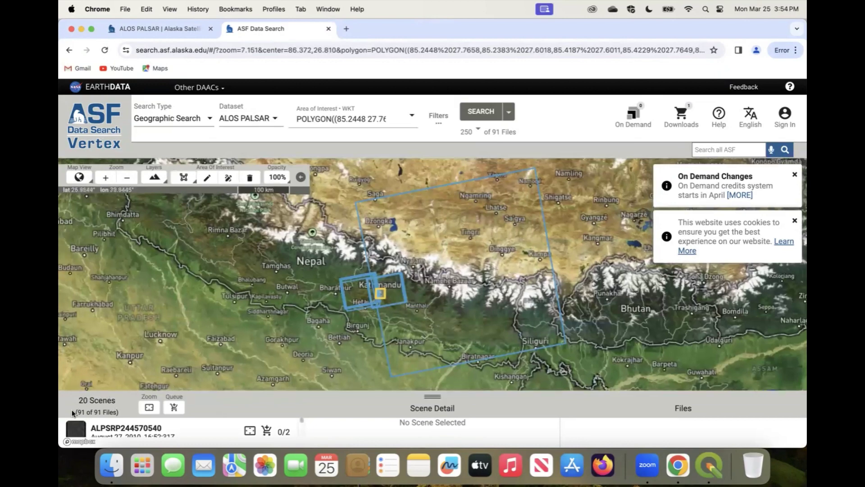
Examine how the scene footprints overlap the Kathmandu polygon at closer zoom, and enlarge the results area again
{"action": "scroll", "coordinate": [375, 295], "scroll_direction": "up", "scroll_amount": 1}
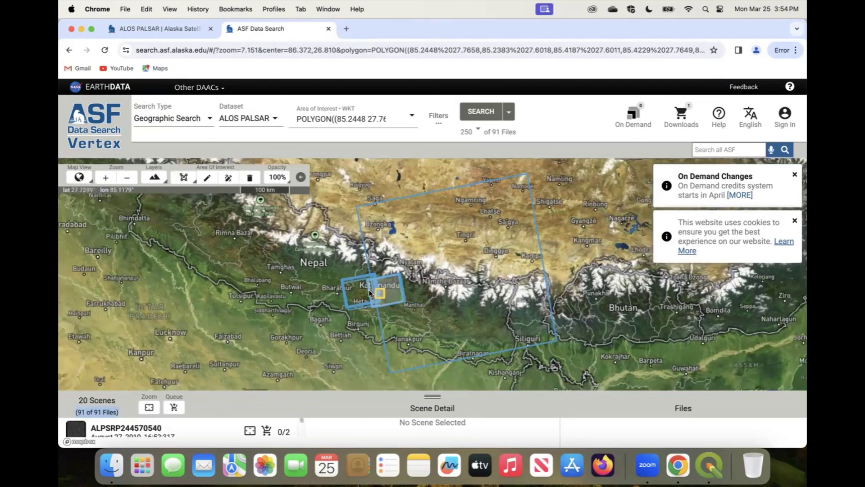
{"action": "scroll", "coordinate": [376, 296], "scroll_direction": "up", "scroll_amount": 2}
{"action": "scroll", "coordinate": [397, 300], "scroll_direction": "up", "scroll_amount": 4}
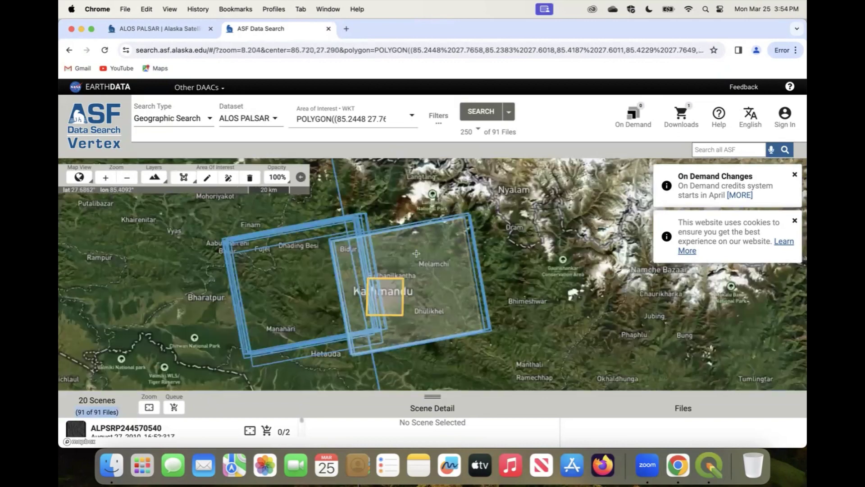
{"action": "scroll", "coordinate": [396, 257], "scroll_direction": "up", "scroll_amount": 2}
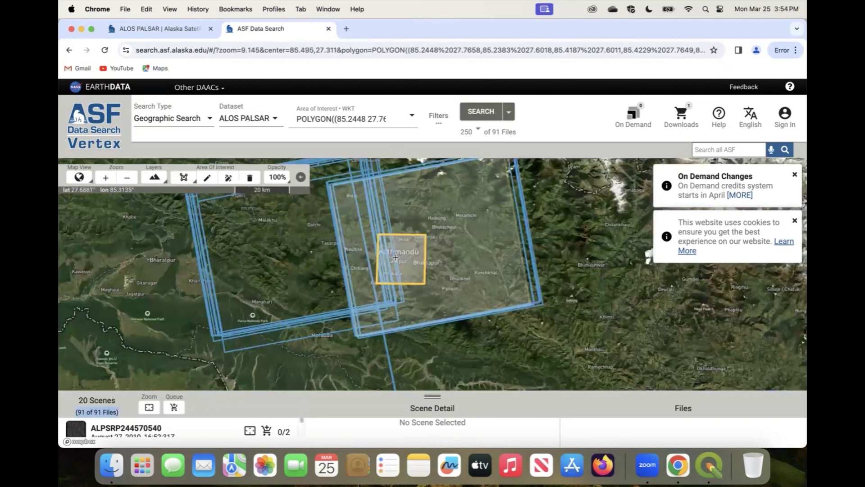
{"action": "scroll", "coordinate": [482, 254], "scroll_direction": "up", "scroll_amount": 2}
{"action": "scroll", "coordinate": [410, 296], "scroll_direction": "down", "scroll_amount": 3}
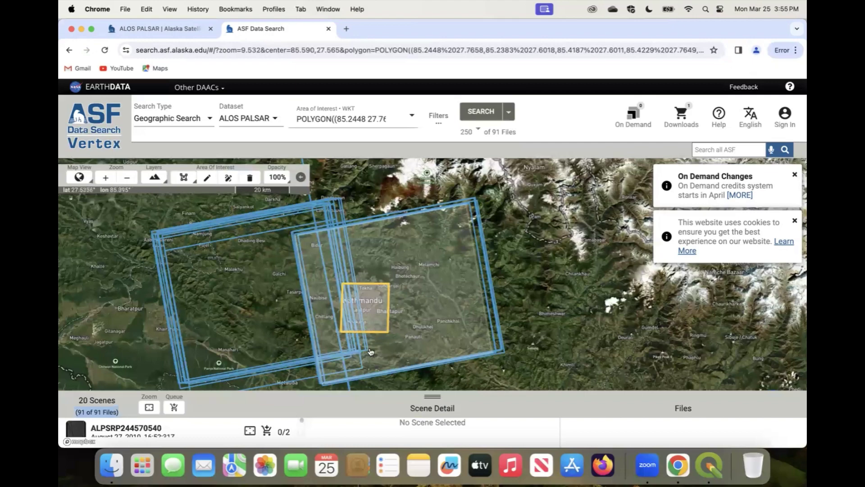
{"action": "left_click_drag", "start_coordinate": [437, 393], "coordinate": [447, 274]}
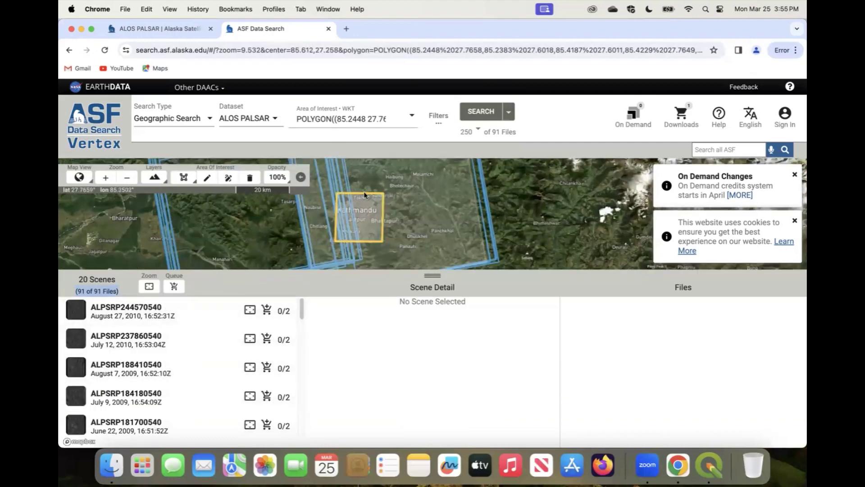
{"action": "scroll", "coordinate": [370, 213], "scroll_direction": "down", "scroll_amount": 3}
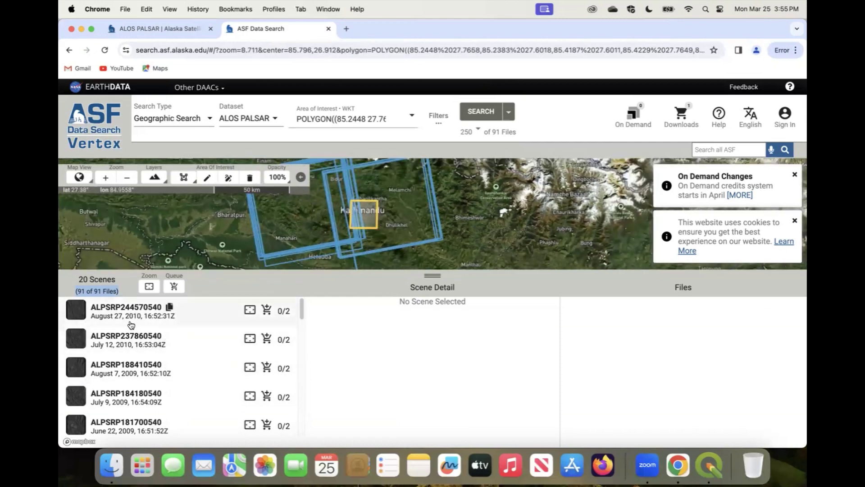
Inspect the available files of scene ALPSRP188410540 and of scene ALPSRP087760540 from September 17, 2007
{"action": "scroll", "coordinate": [120, 354], "scroll_direction": "down", "scroll_amount": 1}
{"action": "left_click", "coordinate": [118, 350]}
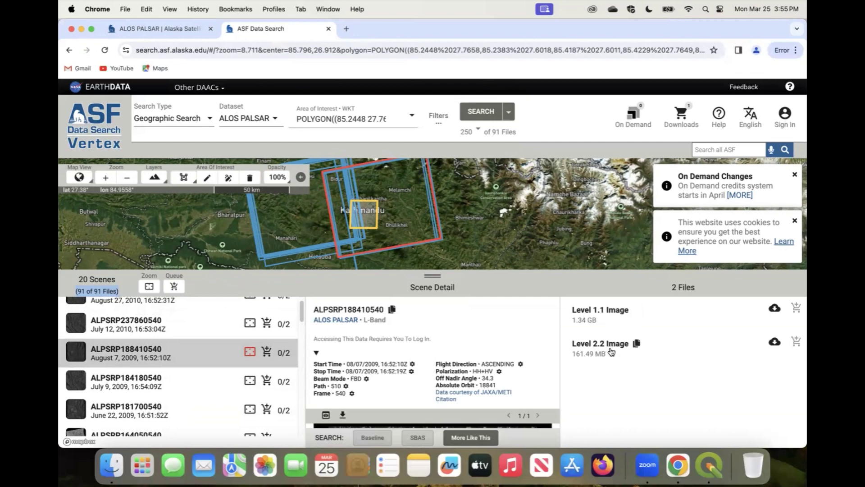
{"action": "scroll", "coordinate": [137, 381], "scroll_direction": "down", "scroll_amount": 5}
{"action": "left_click", "coordinate": [136, 377]}
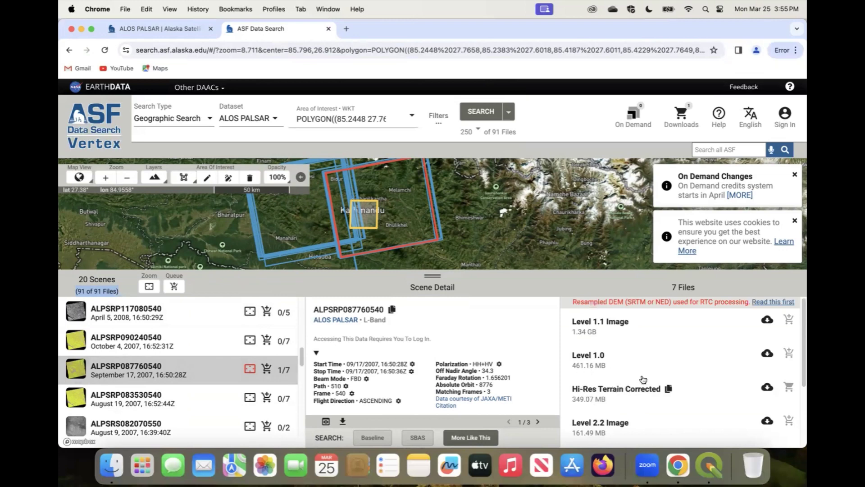
Compare the footprints and files of scenes ALPSRP090240540, ALPSRS061940550 and ALPSRP083530540 against the Kathmandu polygon
{"action": "left_click", "coordinate": [136, 341]}
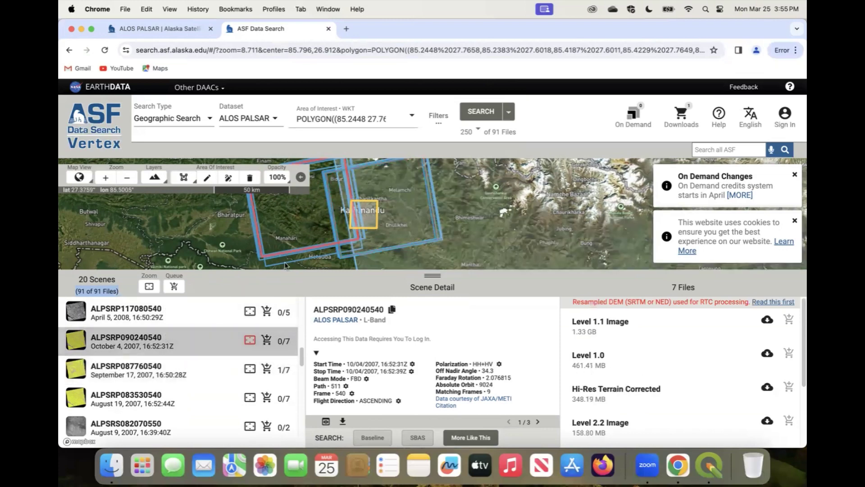
{"action": "scroll", "coordinate": [137, 382], "scroll_direction": "down", "scroll_amount": 3}
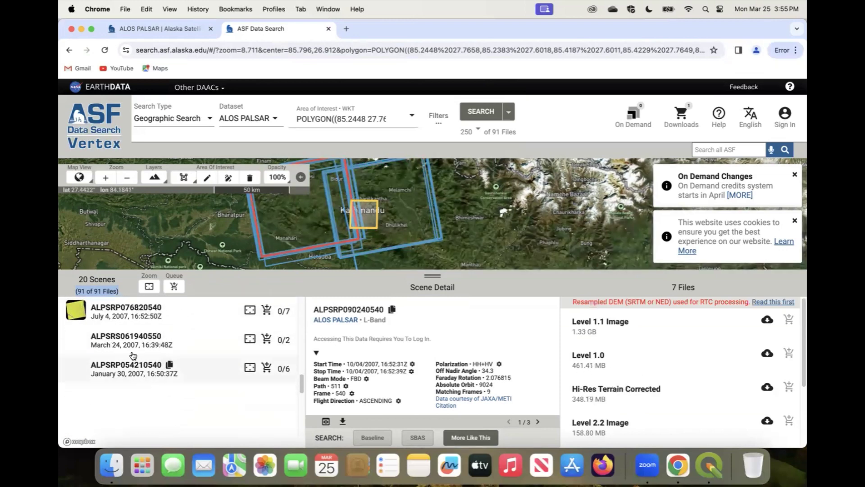
{"action": "left_click", "coordinate": [135, 359]}
{"action": "scroll", "coordinate": [135, 359], "scroll_direction": "up", "scroll_amount": 3}
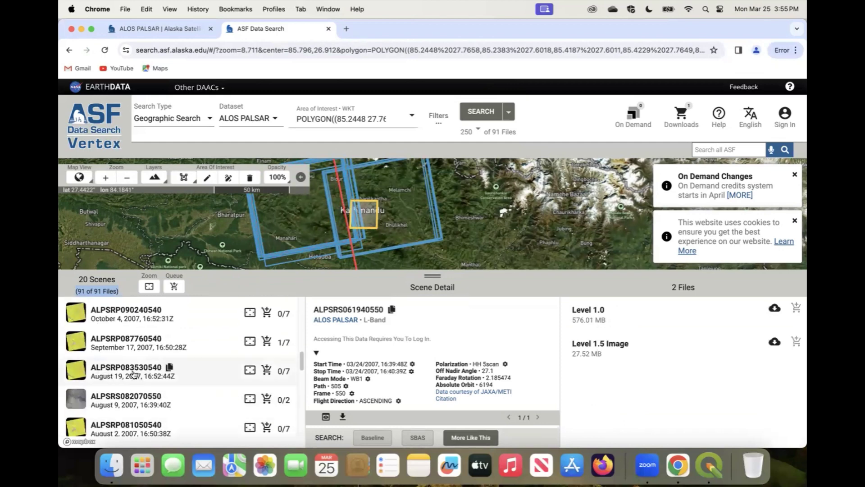
{"action": "left_click", "coordinate": [134, 372]}
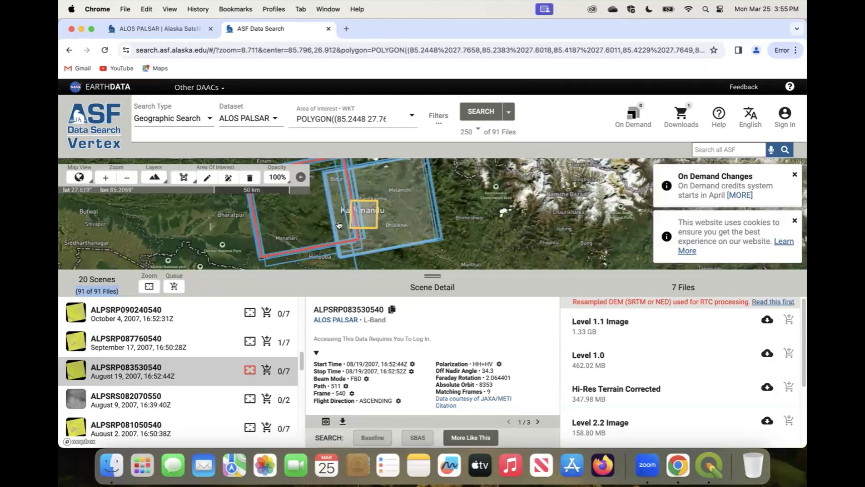
Request the Hi-Res Terrain Corrected file of scene ALPSRP087760540 and go to the Earthdata Login page
{"action": "key", "text": "Up"}
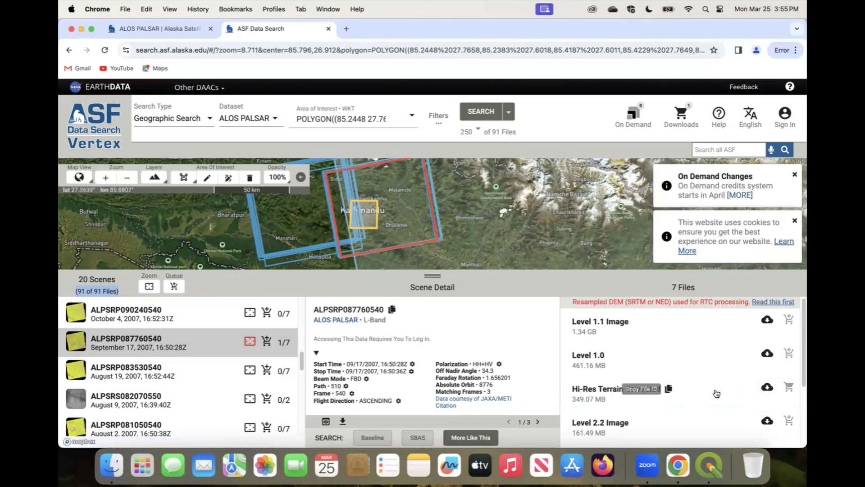
{"action": "left_click", "coordinate": [768, 387]}
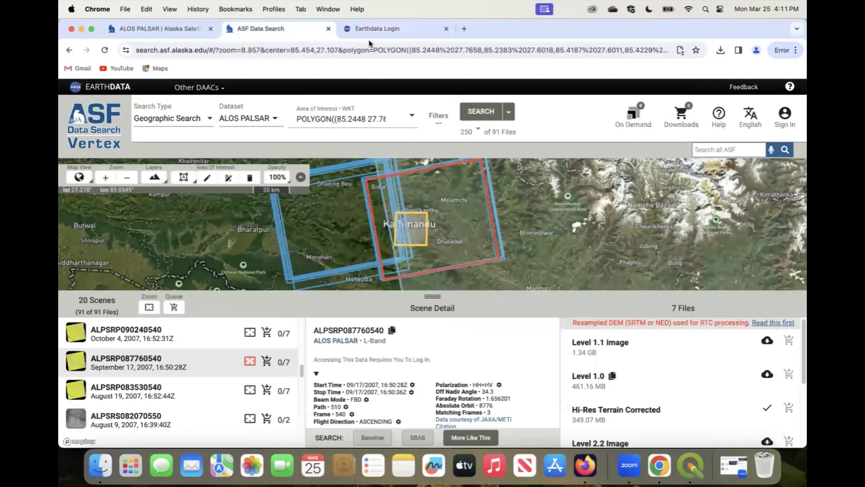
{"action": "left_click", "coordinate": [370, 30]}
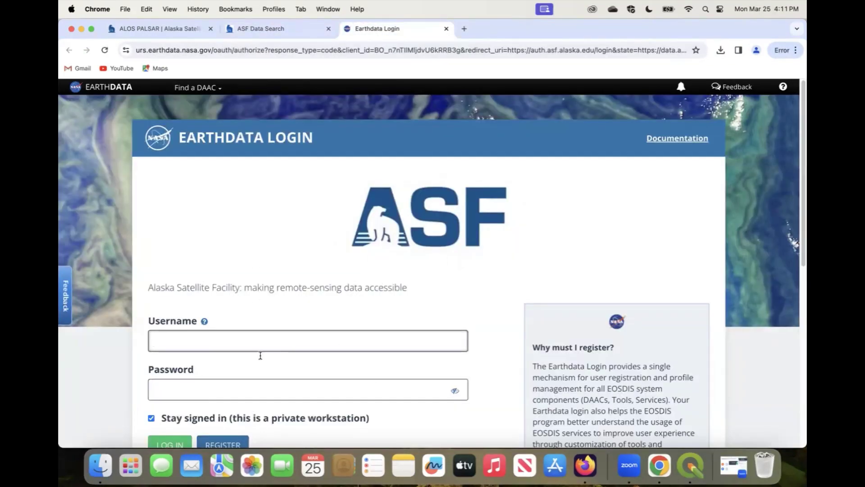
Examine the Earthdata Login page for its sign-in fields and registration options
{"action": "scroll", "coordinate": [347, 322], "scroll_direction": "down", "scroll_amount": 3}
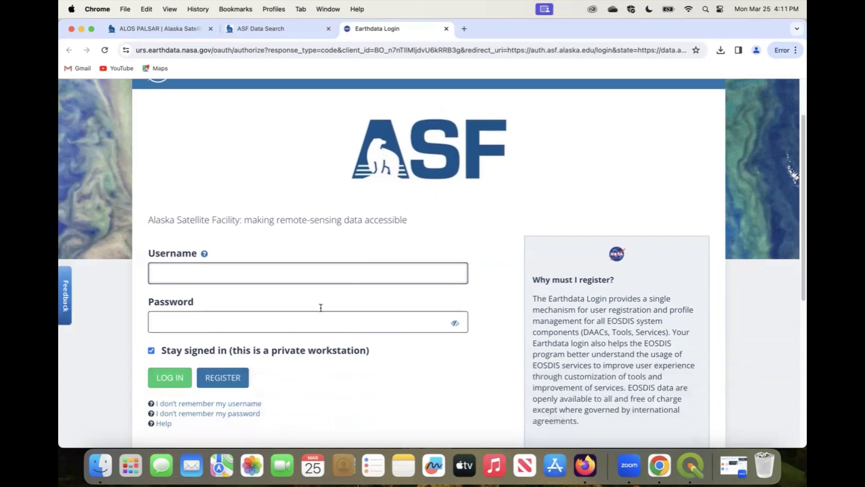
{"action": "scroll", "coordinate": [261, 266], "scroll_direction": "up", "scroll_amount": 3}
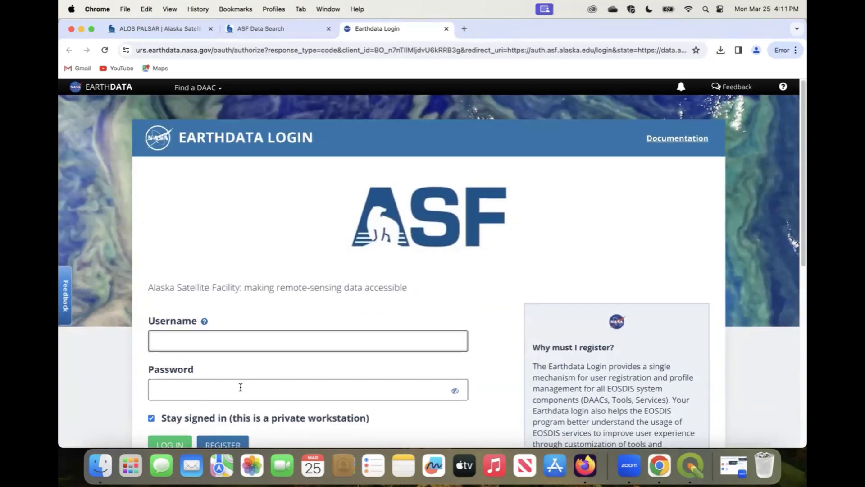
{"action": "scroll", "coordinate": [241, 387], "scroll_direction": "down", "scroll_amount": 1}
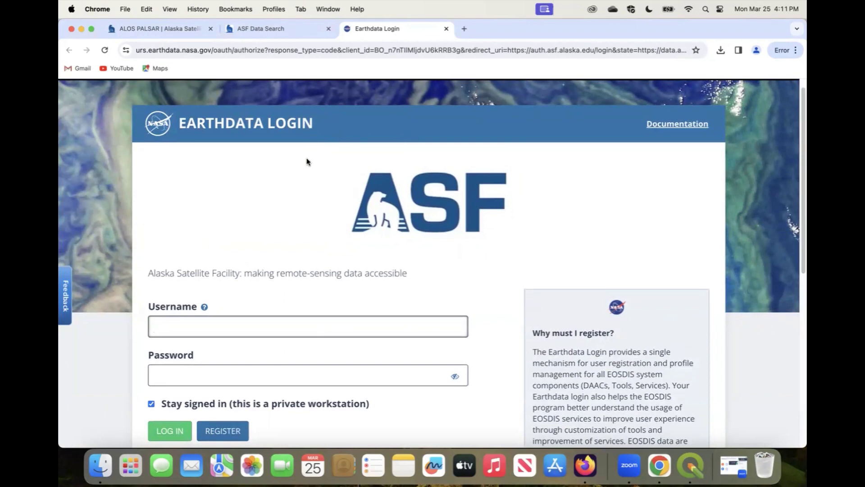
{"action": "scroll", "coordinate": [267, 301], "scroll_direction": "down", "scroll_amount": 8}
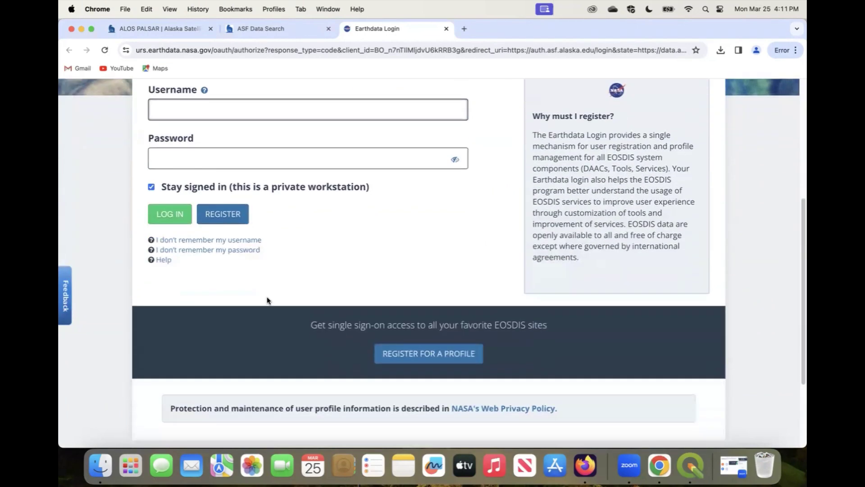
{"action": "scroll", "coordinate": [207, 212], "scroll_direction": "up", "scroll_amount": 6}
{"action": "scroll", "coordinate": [225, 195], "scroll_direction": "up", "scroll_amount": 3}
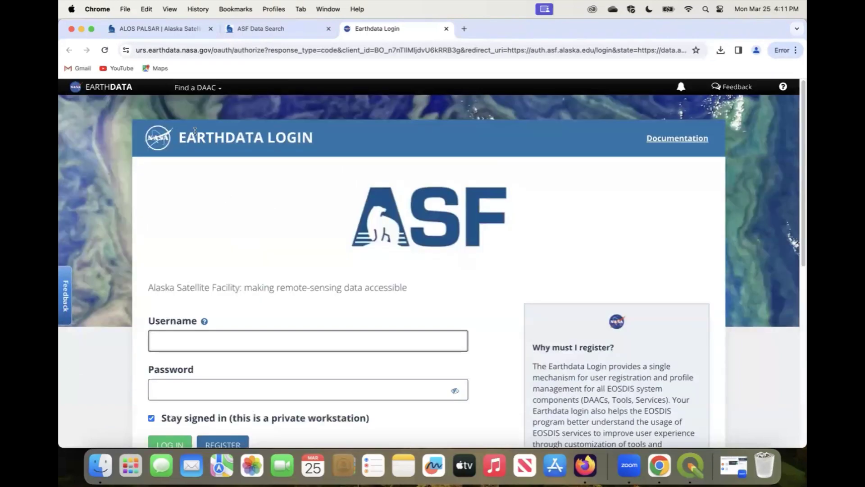
{"action": "scroll", "coordinate": [262, 177], "scroll_direction": "down", "scroll_amount": 5}
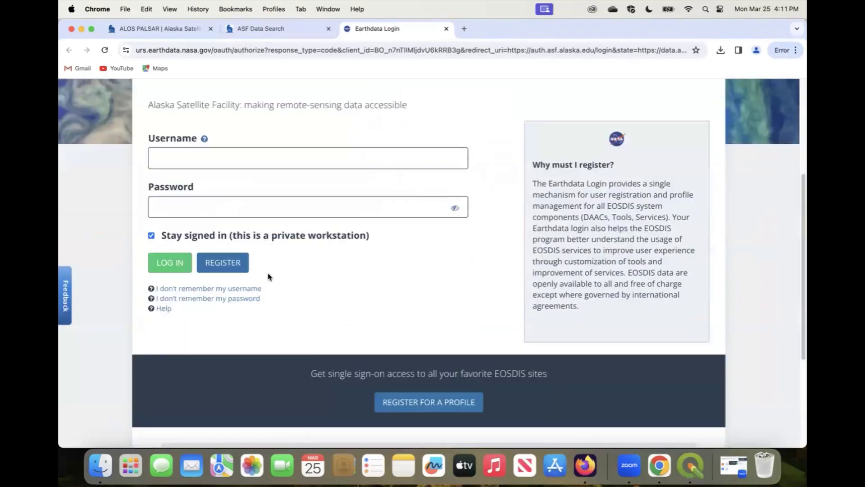
Open the Earthdata profile registration form, review its required fields, and return to the login page
{"action": "left_click", "coordinate": [230, 220]}
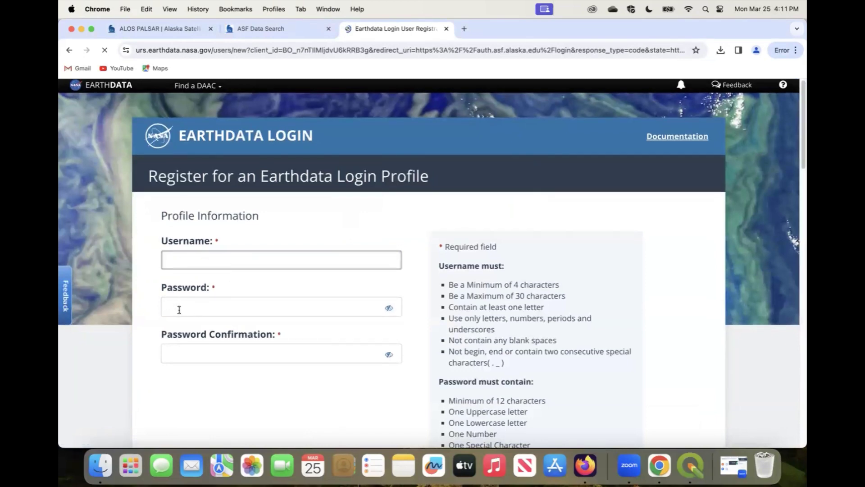
{"action": "scroll", "coordinate": [178, 309], "scroll_direction": "down", "scroll_amount": 10}
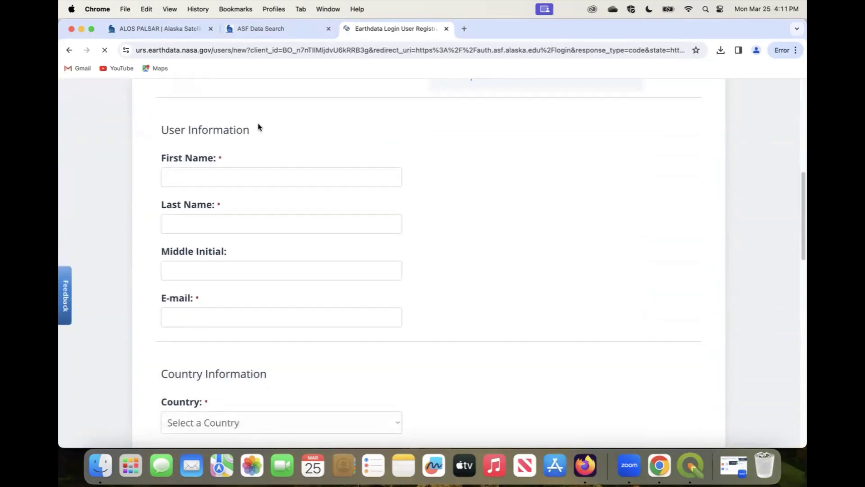
{"action": "scroll", "coordinate": [242, 255], "scroll_direction": "down", "scroll_amount": 13}
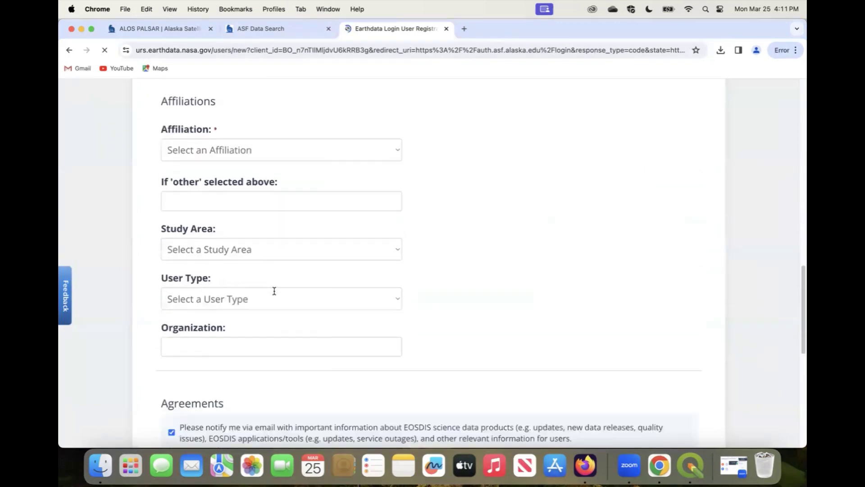
{"action": "scroll", "coordinate": [203, 333], "scroll_direction": "down", "scroll_amount": 8}
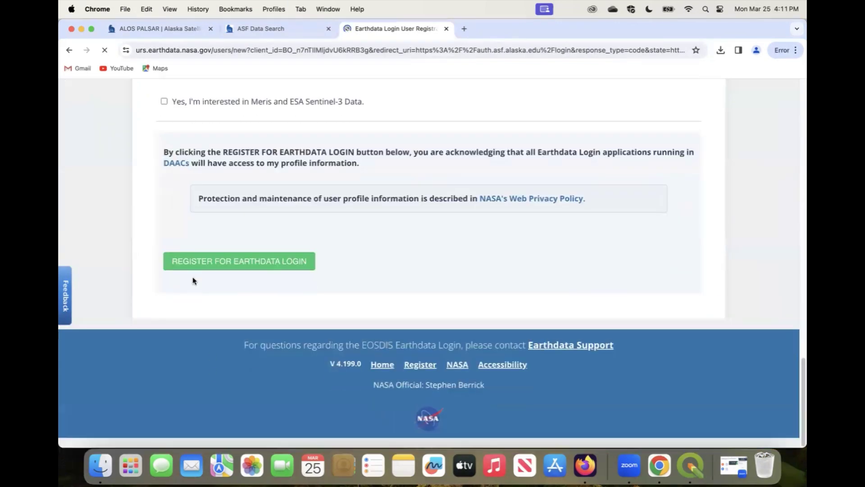
{"action": "left_click", "coordinate": [215, 264]}
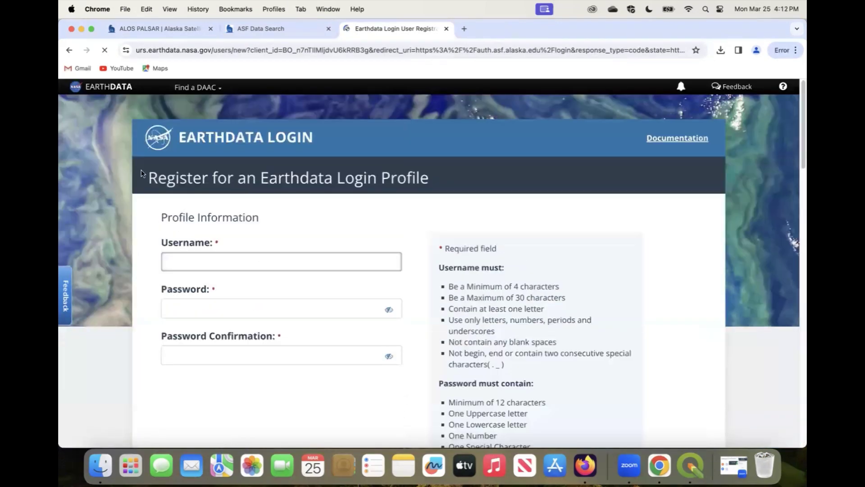
{"action": "left_click", "coordinate": [68, 50]}
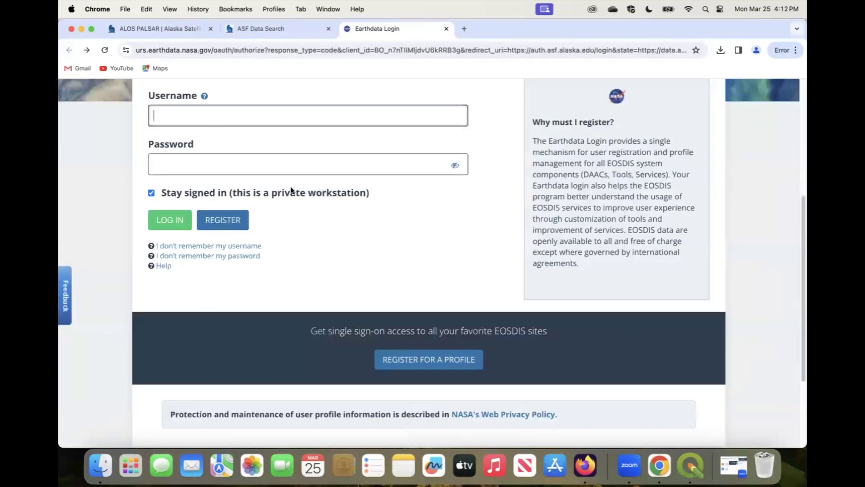
Fill in the account username and password on the Earthdata login form and sign in to the ASF data search
{"action": "left_click", "coordinate": [187, 117]}
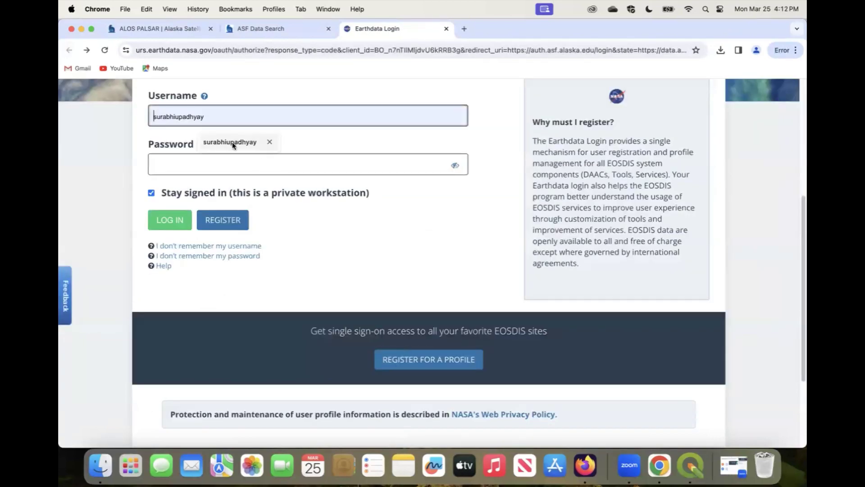
{"action": "left_click", "coordinate": [197, 164]}
{"action": "type", "text": "•"}
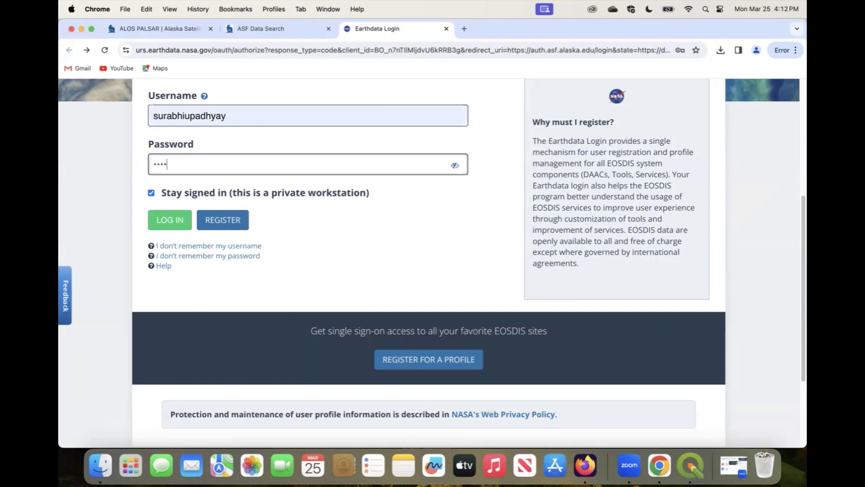
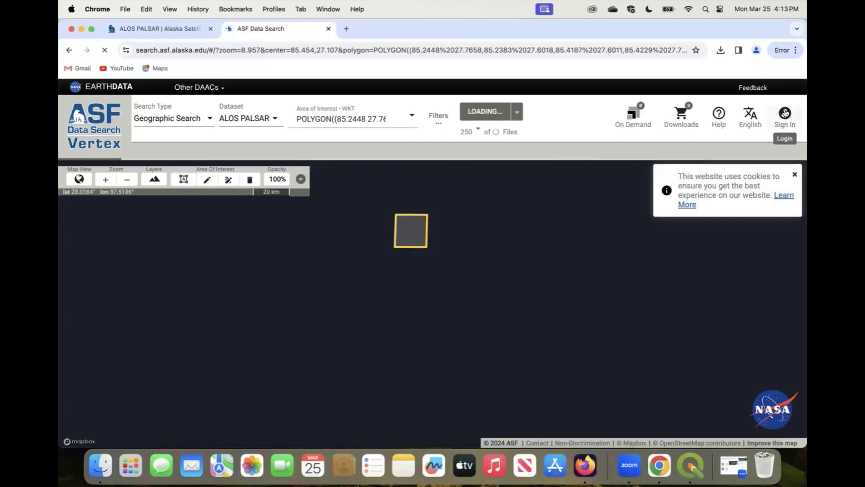
{"action": "left_click", "coordinate": [786, 116]}
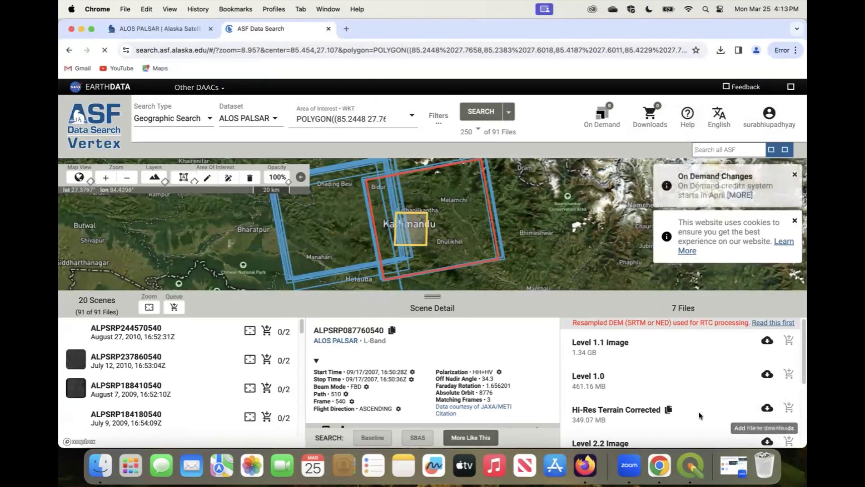
Download the Hi-Res Terrain Corrected file of scene ALPSRP087760540 and open the Downloads folder in Finder
{"action": "left_click", "coordinate": [766, 411]}
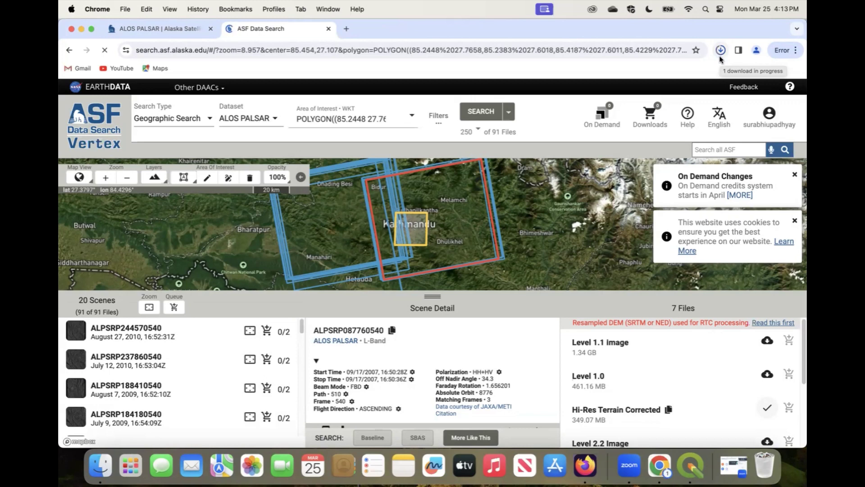
{"action": "left_click", "coordinate": [721, 52]}
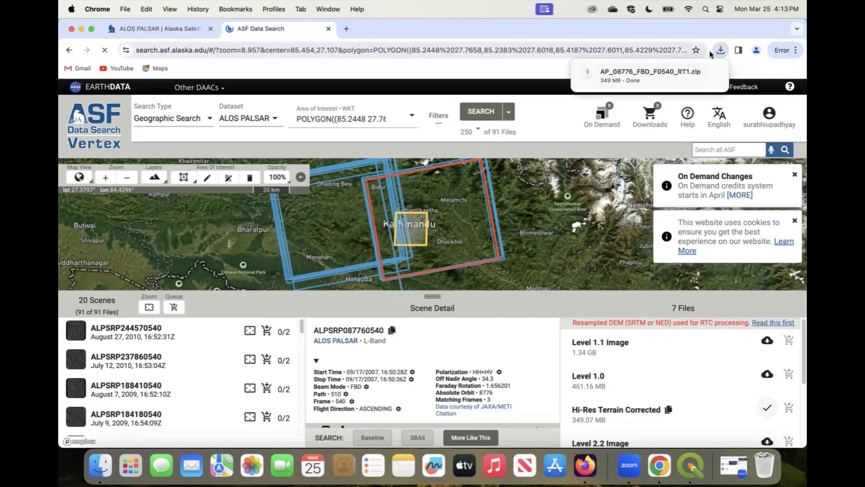
{"action": "left_click", "coordinate": [100, 465]}
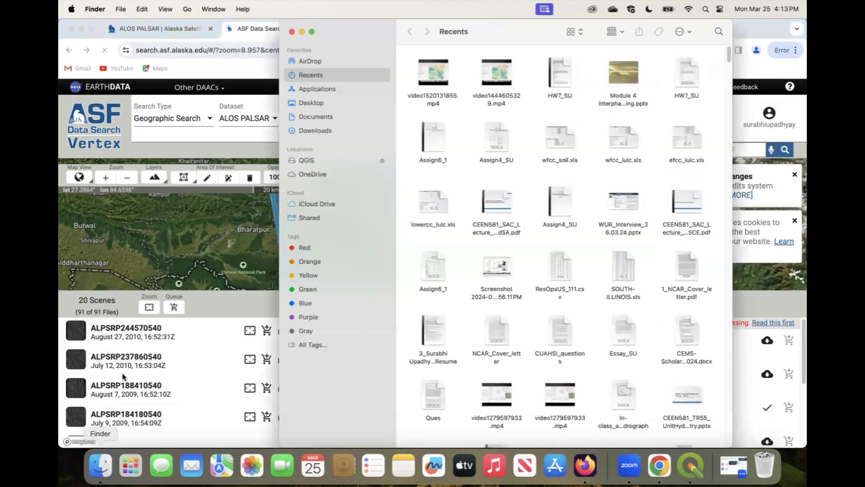
{"action": "left_click", "coordinate": [316, 130]}
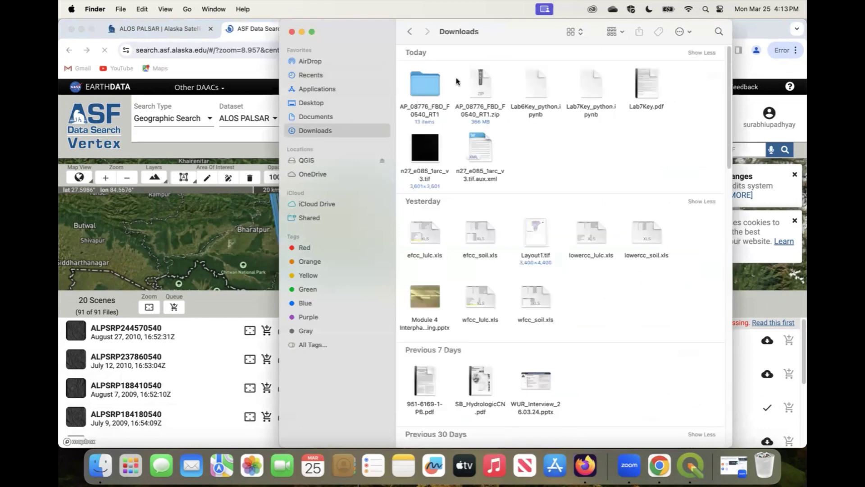
Place the downloaded AP_08776_FBD_F0540_RT1.zip archive from Downloads into the Education_Materials folder
{"action": "left_click", "coordinate": [432, 85]}
{"action": "left_click_drag", "start_coordinate": [481, 83], "coordinate": [510, 139]}
{"action": "double_click", "coordinate": [510, 135]}
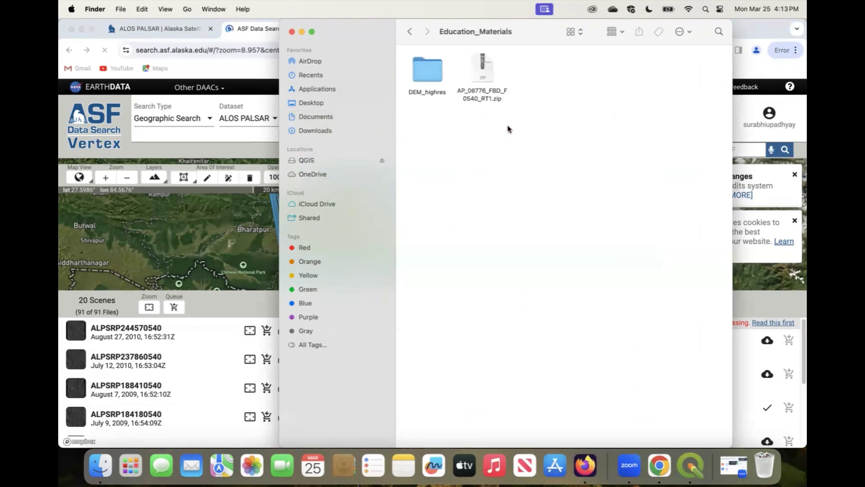
Switch to QGIS and choose AP_08776_FBD_F0540_RT1.zip from the Education_Materials folder as the source of a new raster layer
{"action": "left_click", "coordinate": [690, 464]}
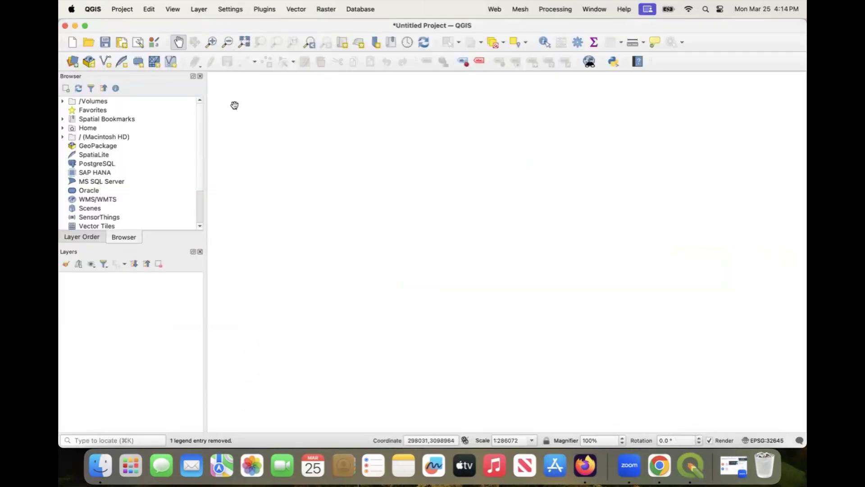
{"action": "left_click", "coordinate": [72, 62]}
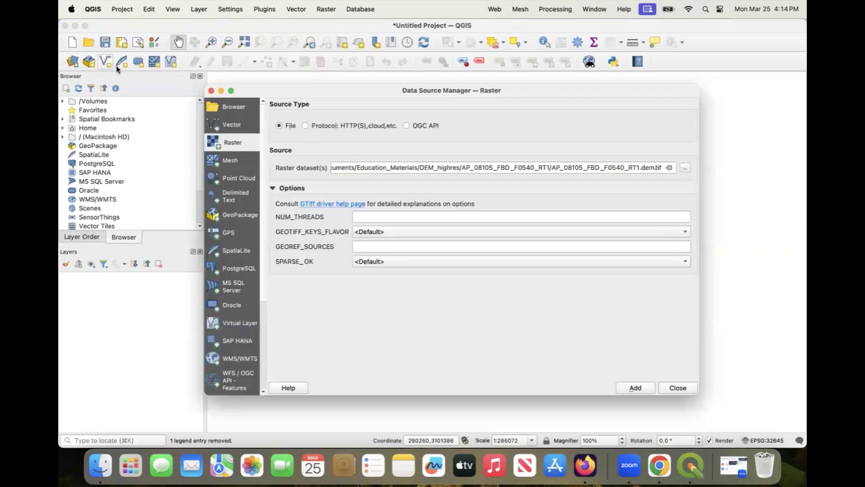
{"action": "left_click", "coordinate": [685, 168]}
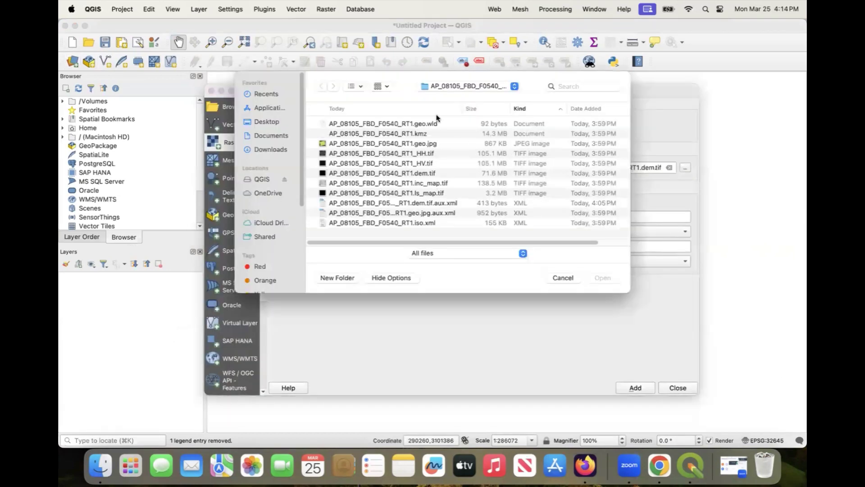
{"action": "left_click", "coordinate": [266, 136]}
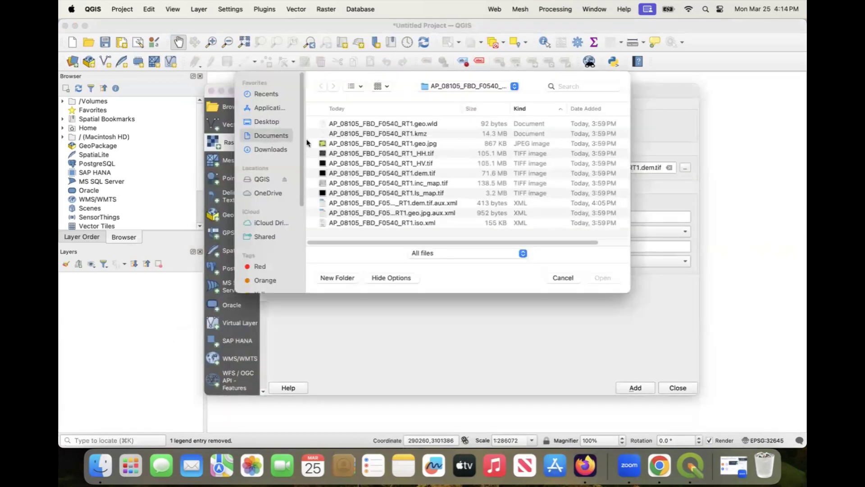
{"action": "left_click", "coordinate": [366, 134]}
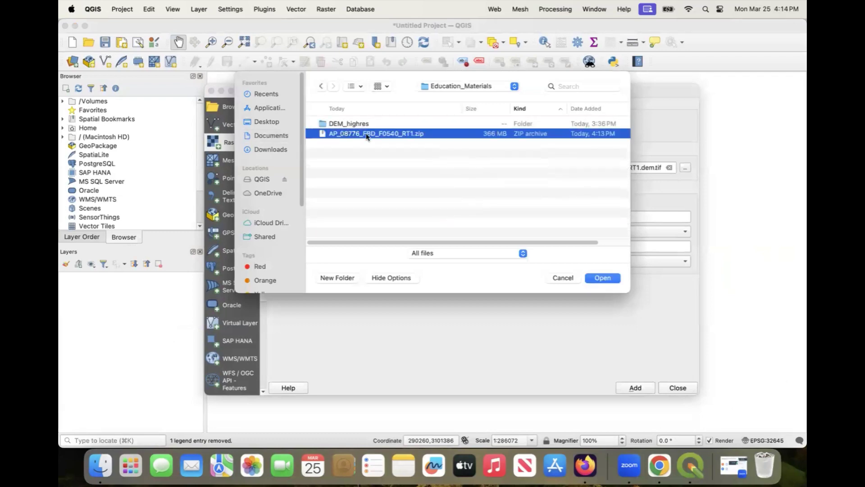
{"action": "double_click", "coordinate": [366, 134]}
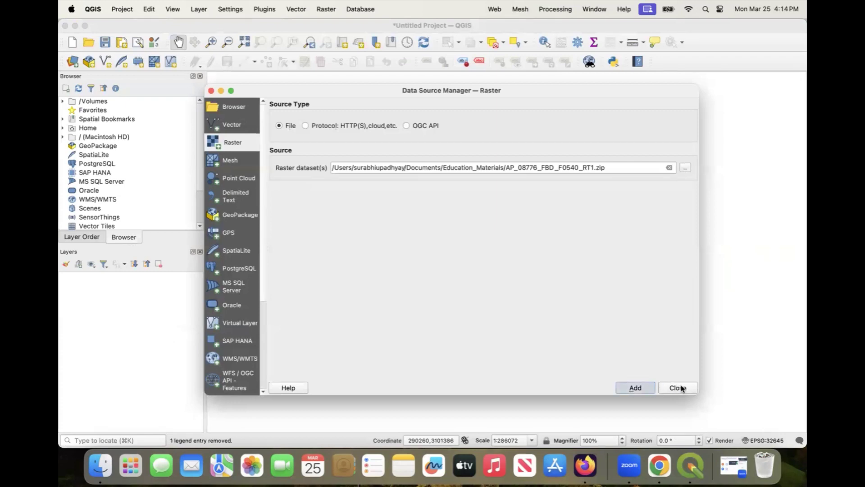
Add only AP_08776_FBD_F0540_RT1.dem.tif from the archive to the project as a layer and close the data source dialog
{"action": "left_click", "coordinate": [636, 388]}
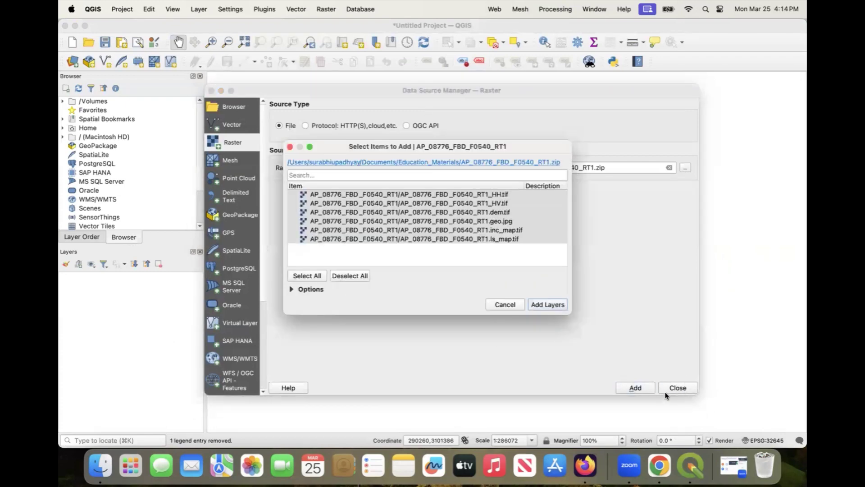
{"action": "left_click", "coordinate": [364, 203]}
{"action": "left_click", "coordinate": [441, 213]}
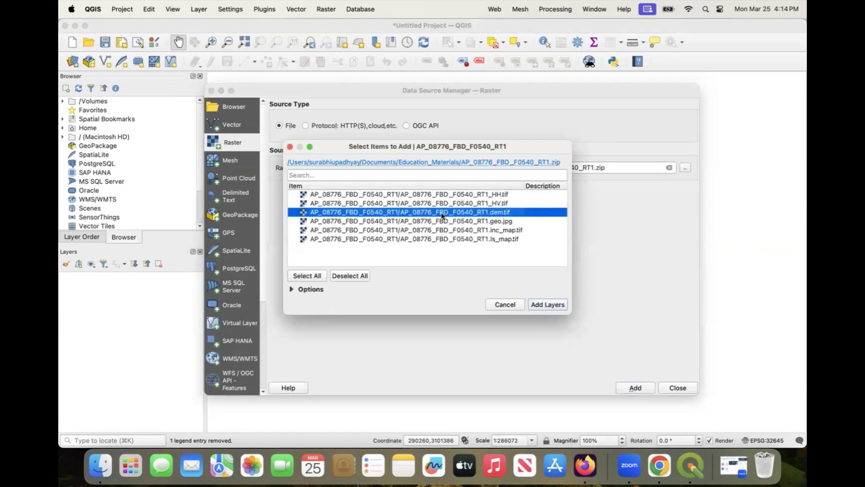
{"action": "left_click", "coordinate": [550, 304]}
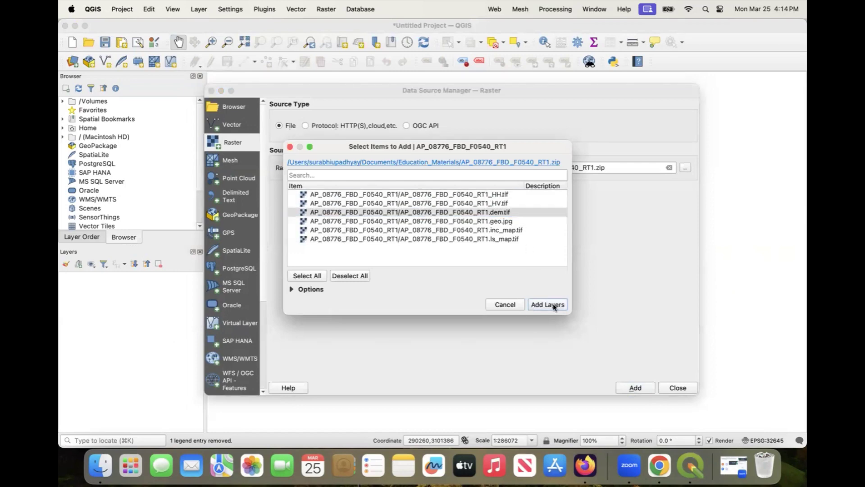
{"action": "left_click", "coordinate": [640, 387]}
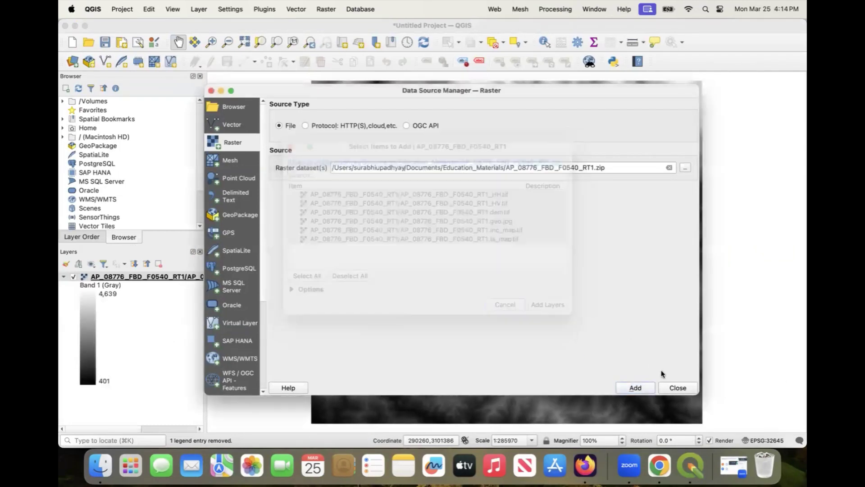
{"action": "left_click", "coordinate": [678, 387]}
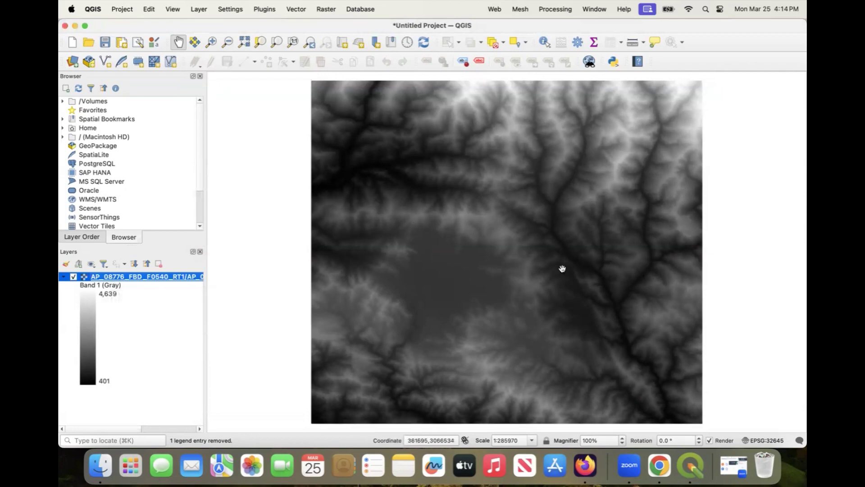
Examine the DEM layer's information for its pixel size and coordinate reference system, then close its properties
{"action": "right_click", "coordinate": [100, 280]}
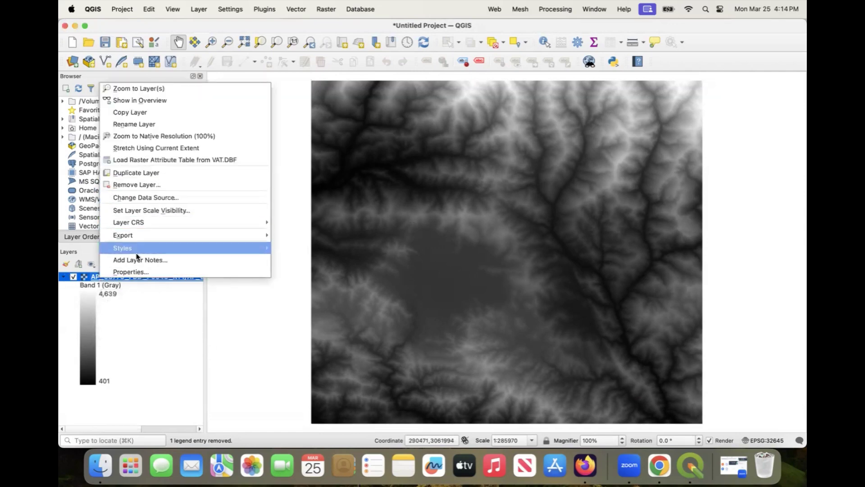
{"action": "left_click", "coordinate": [140, 272]}
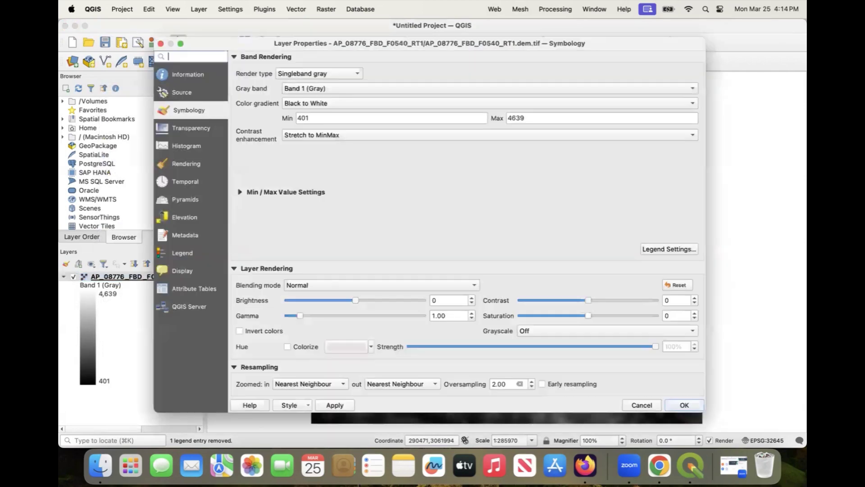
{"action": "left_click", "coordinate": [182, 92]}
{"action": "left_click", "coordinate": [189, 78]}
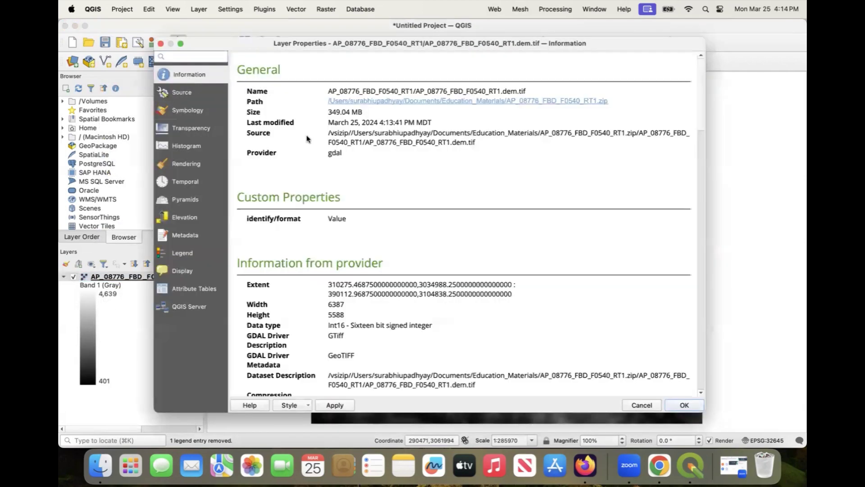
{"action": "scroll", "coordinate": [334, 173], "scroll_direction": "down", "scroll_amount": 10}
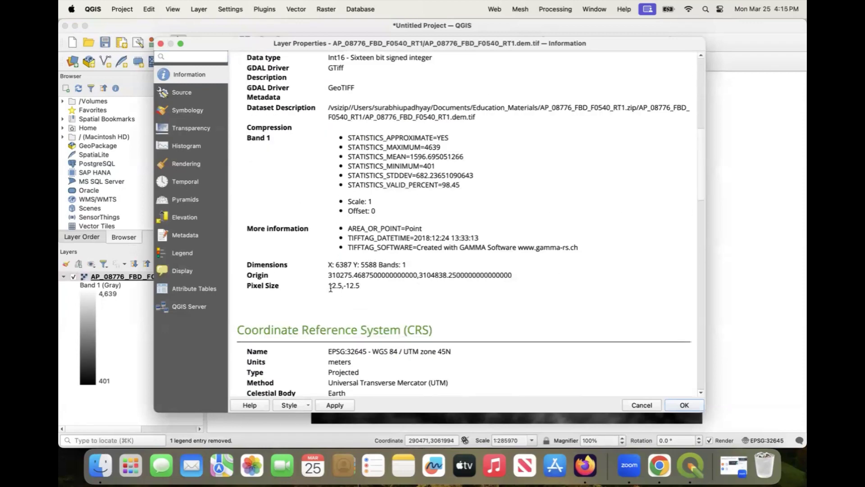
{"action": "left_click_drag", "start_coordinate": [329, 286], "coordinate": [360, 286]}
{"action": "left_click", "coordinate": [338, 288]}
{"action": "left_click", "coordinate": [332, 301]}
{"action": "scroll", "coordinate": [366, 271], "scroll_direction": "down", "scroll_amount": 10}
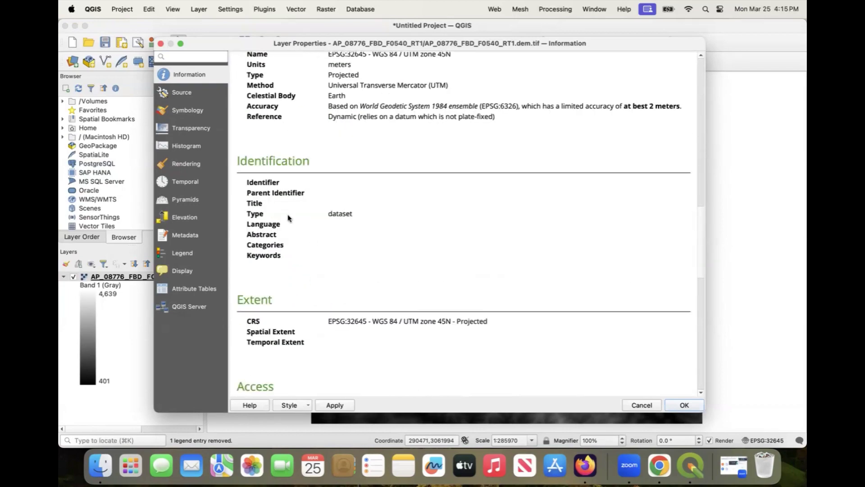
{"action": "scroll", "coordinate": [288, 218], "scroll_direction": "up", "scroll_amount": 10}
{"action": "left_click", "coordinate": [161, 43]}
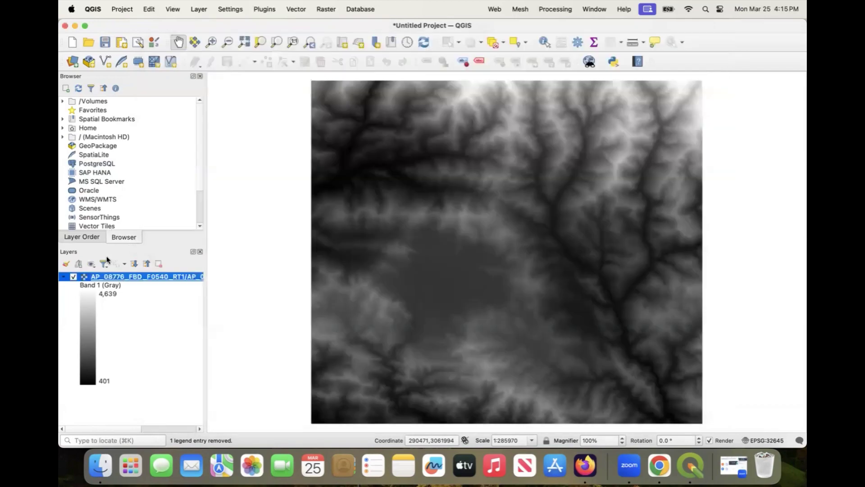
Render the DEM layer as singleband pseudocolor with the color ramp inverted to run from blue at low values to red at high values
{"action": "right_click", "coordinate": [102, 279]}
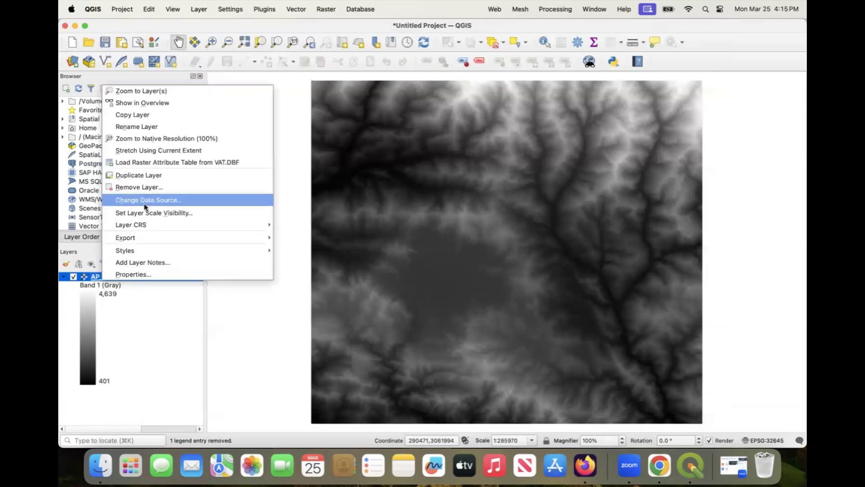
{"action": "left_click", "coordinate": [135, 274]}
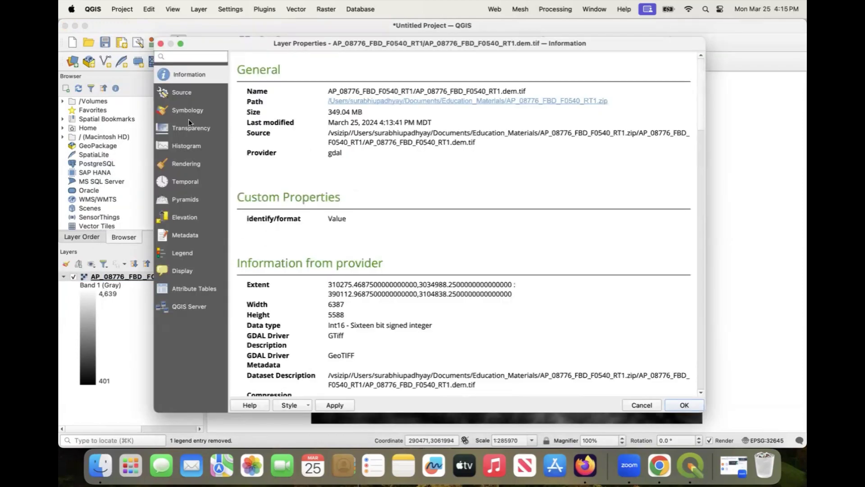
{"action": "left_click", "coordinate": [186, 111]}
{"action": "left_click", "coordinate": [316, 73]}
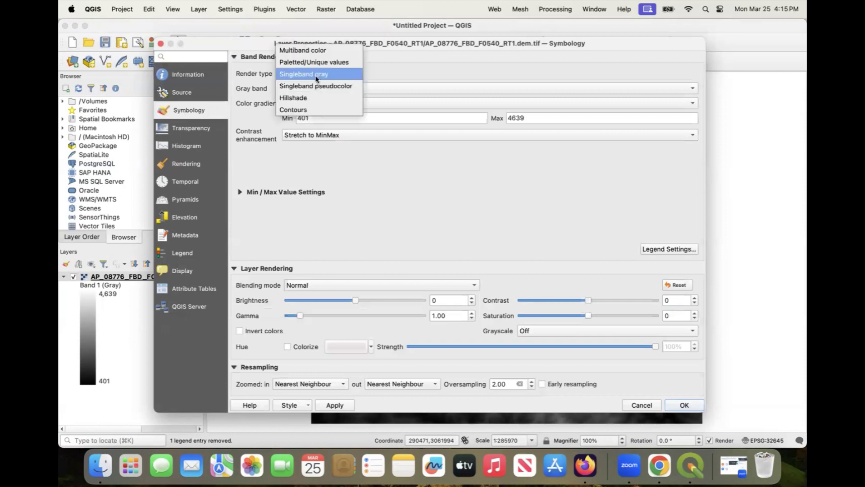
{"action": "left_click", "coordinate": [316, 85]}
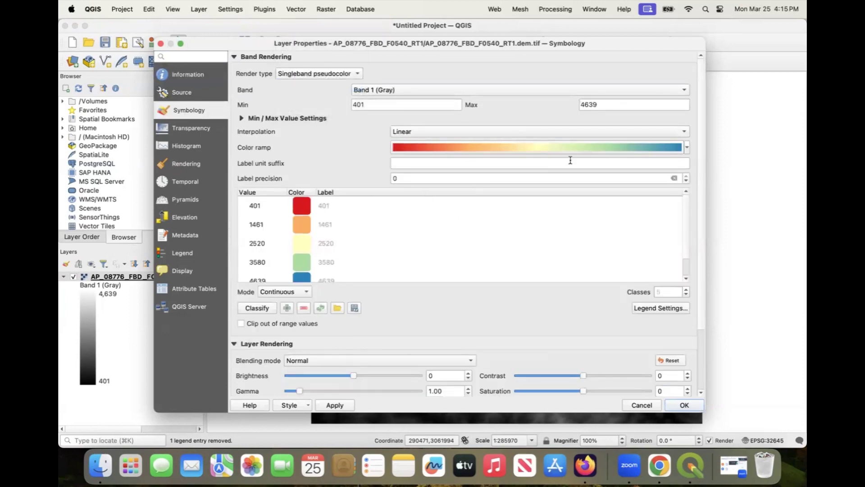
{"action": "left_click", "coordinate": [687, 147]}
{"action": "left_click", "coordinate": [528, 161]}
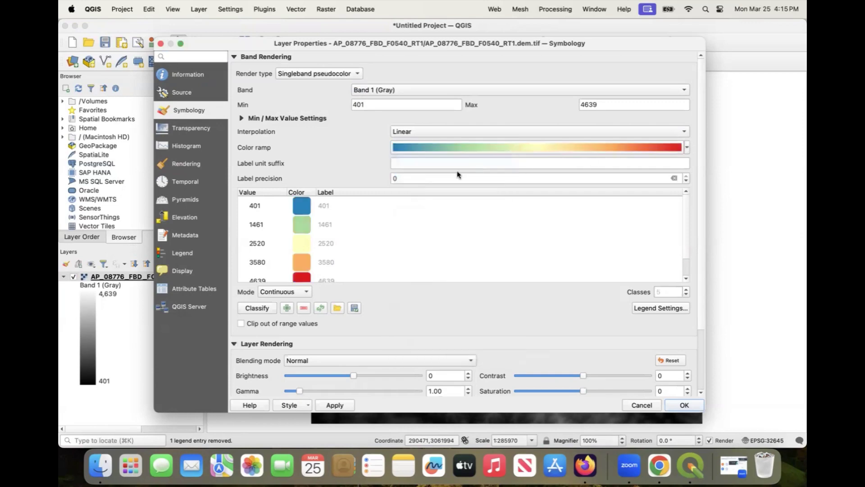
{"action": "left_click", "coordinate": [681, 404]}
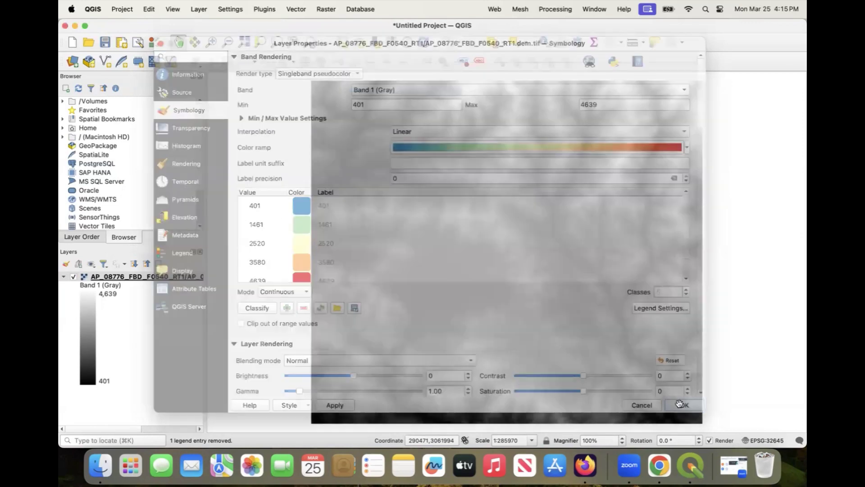
{"action": "scroll", "coordinate": [503, 259], "scroll_direction": "down", "scroll_amount": 4}
{"action": "scroll", "coordinate": [503, 260], "scroll_direction": "up", "scroll_amount": 4}
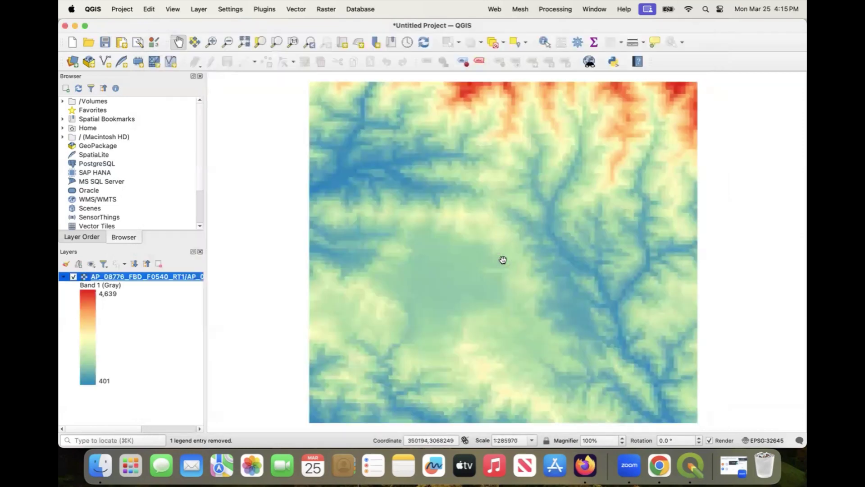
{"action": "scroll", "coordinate": [431, 257], "scroll_direction": "up", "scroll_amount": 2}
{"action": "scroll", "coordinate": [432, 258], "scroll_direction": "down", "scroll_amount": 1}
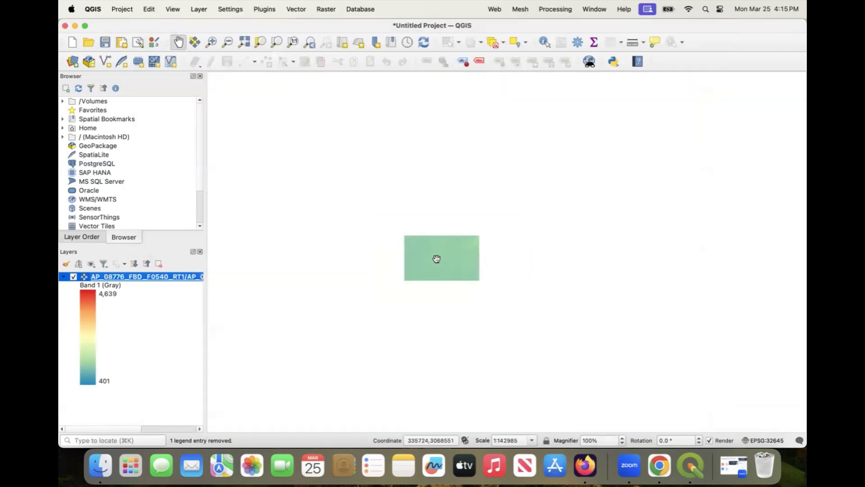
{"action": "scroll", "coordinate": [481, 248], "scroll_direction": "down", "scroll_amount": 2}
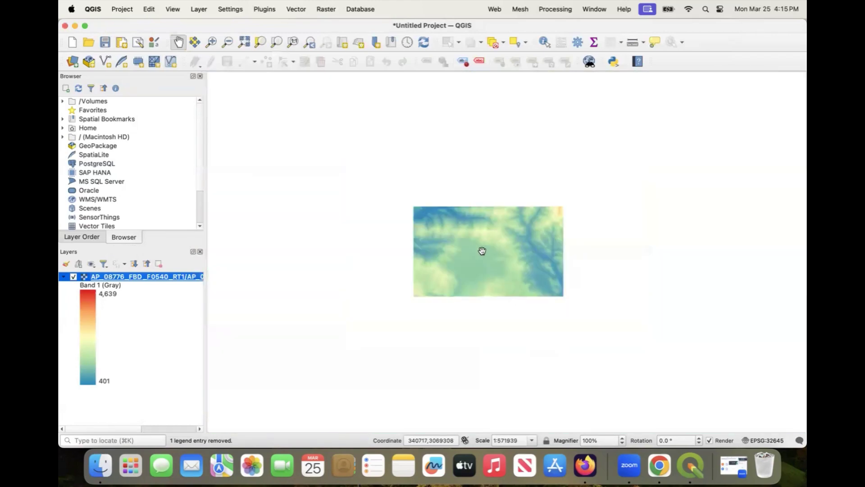